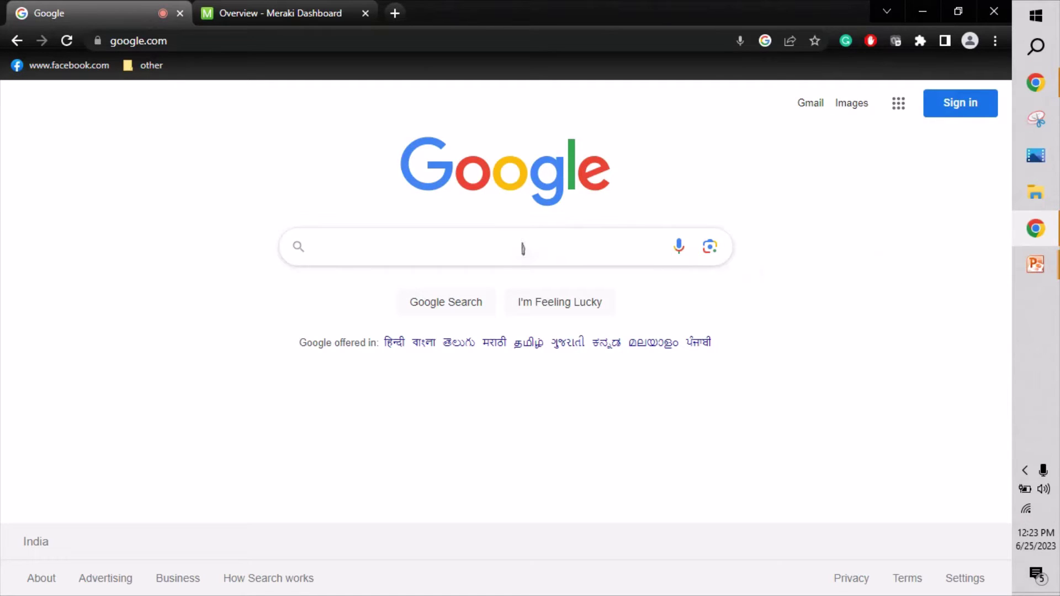
Step: Search Google for 'cisco meraki dashboard' and bring up the MX network's overview in Meraki
{"action": "left_click", "coordinate": [492, 248]}
{"action": "type", "text": "cisco meraki dashboard"}
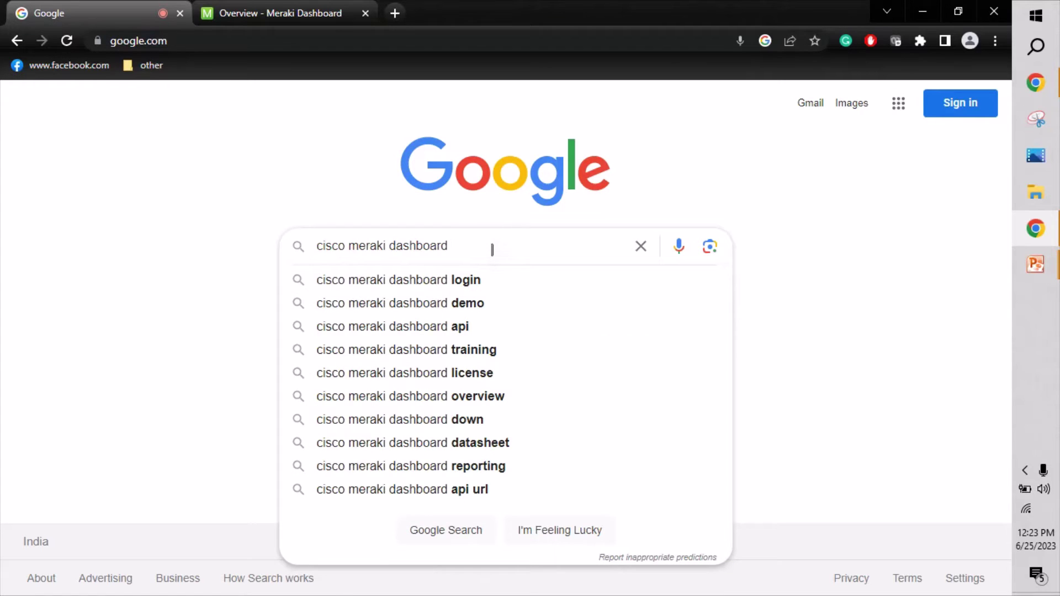
{"action": "key", "text": "Return"}
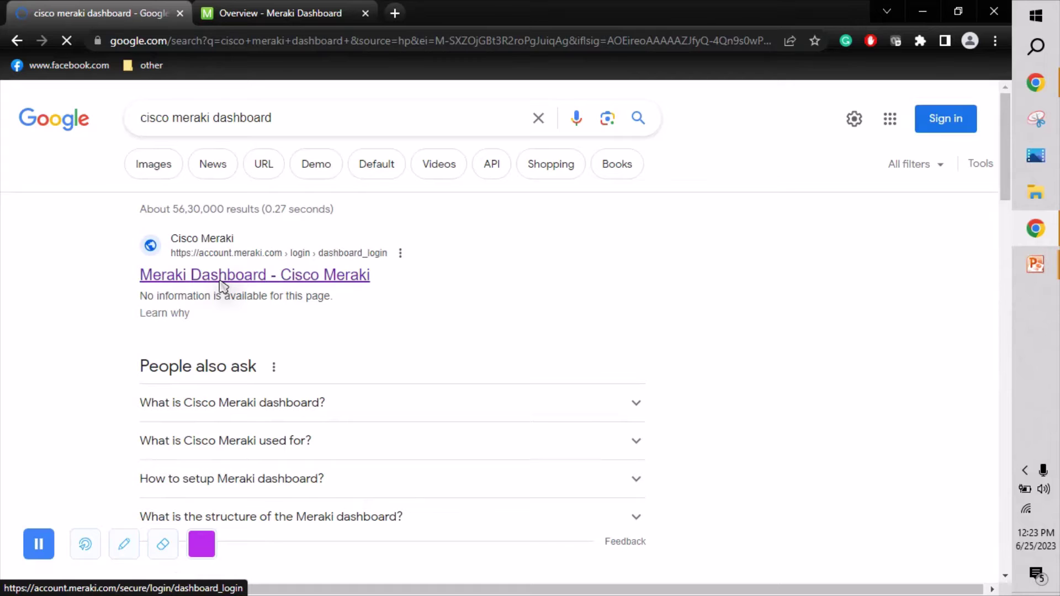
{"action": "left_click", "coordinate": [223, 285]}
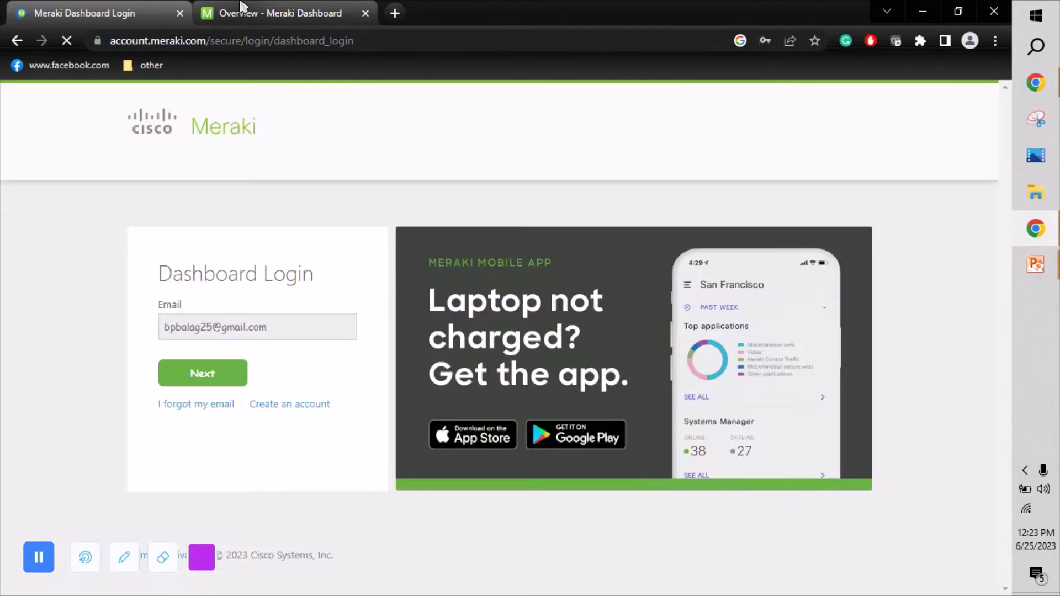
{"action": "left_click", "coordinate": [241, 6]}
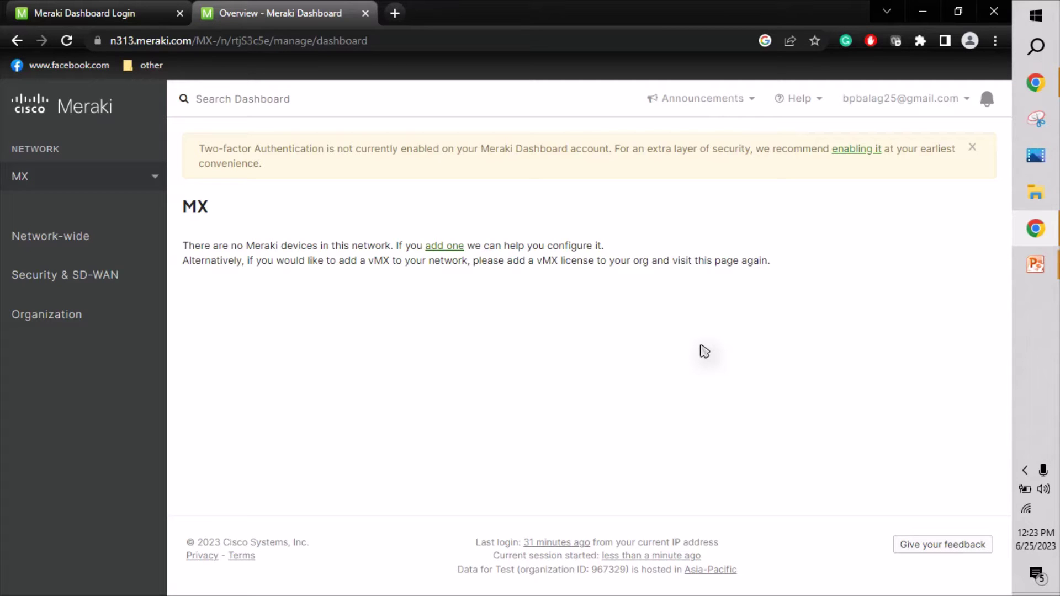
{"action": "mouse_move", "coordinate": [68, 329]}
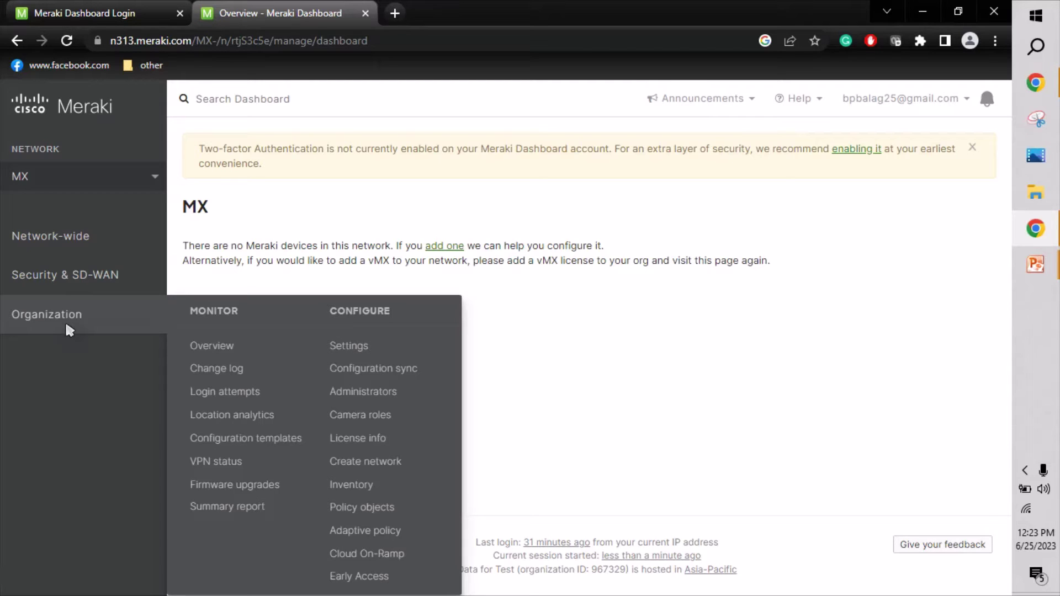
Step: In Organization settings, change the organization name from Test to 'Simple Networking'
{"action": "left_click", "coordinate": [358, 348]}
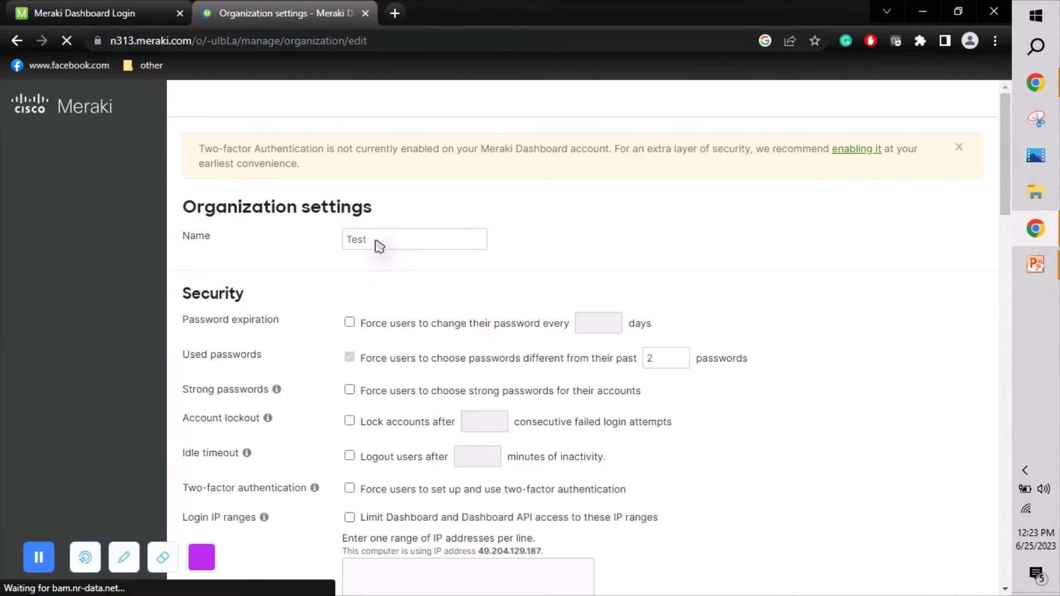
{"action": "left_click", "coordinate": [379, 239]}
{"action": "key", "text": "ctrl+a"}
{"action": "type", "text": "Sm"}
{"action": "key", "text": "BackSpace"}
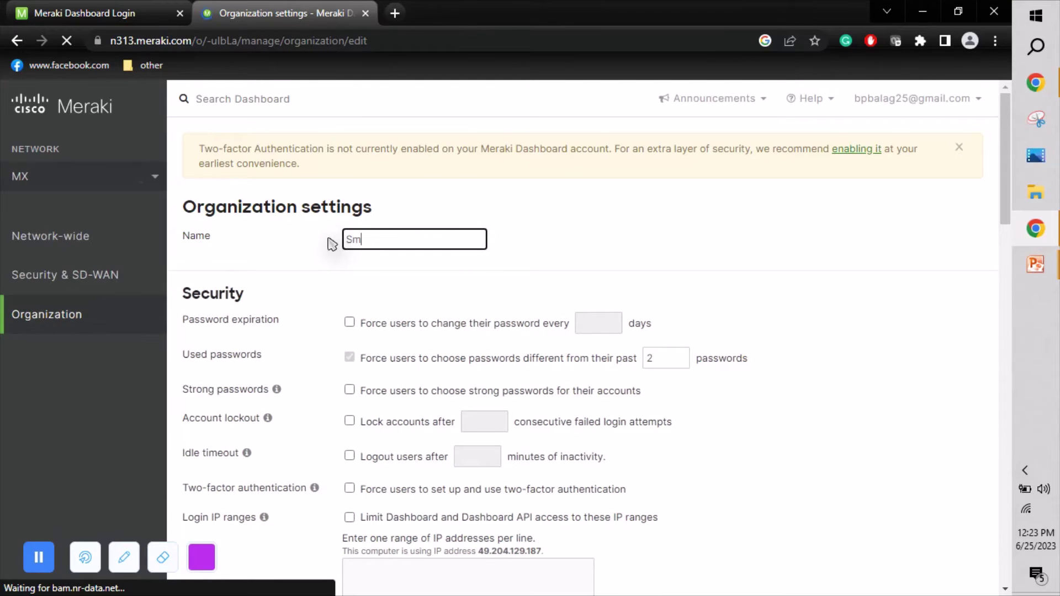
{"action": "type", "text": "imple Networking"}
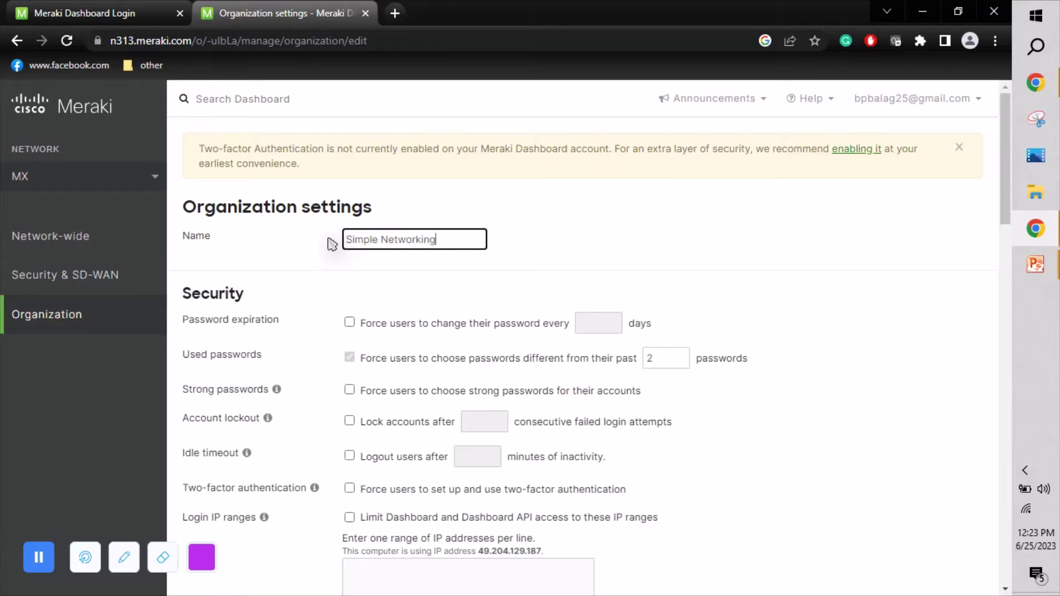
{"action": "left_click", "coordinate": [641, 274]}
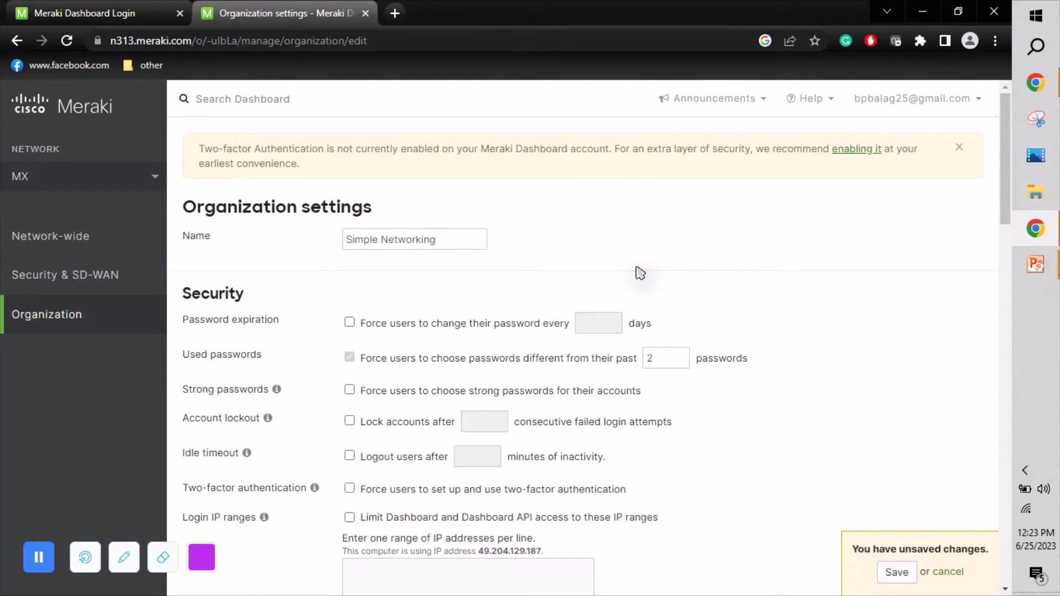
{"action": "left_click_drag", "start_coordinate": [1006, 195], "coordinate": [1006, 214]}
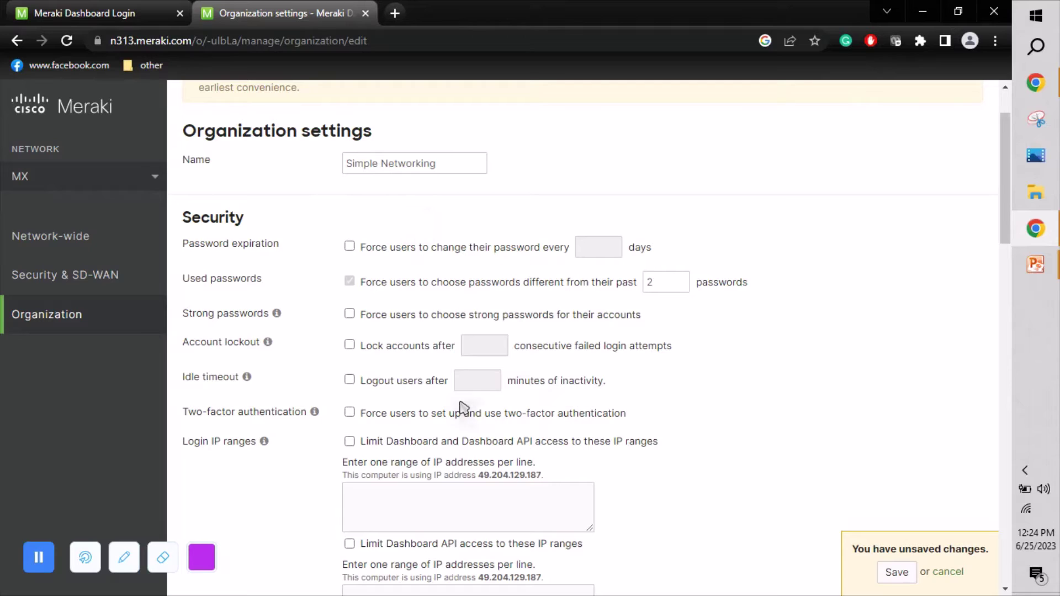
{"action": "left_click", "coordinate": [350, 379]}
{"action": "left_click", "coordinate": [485, 381]}
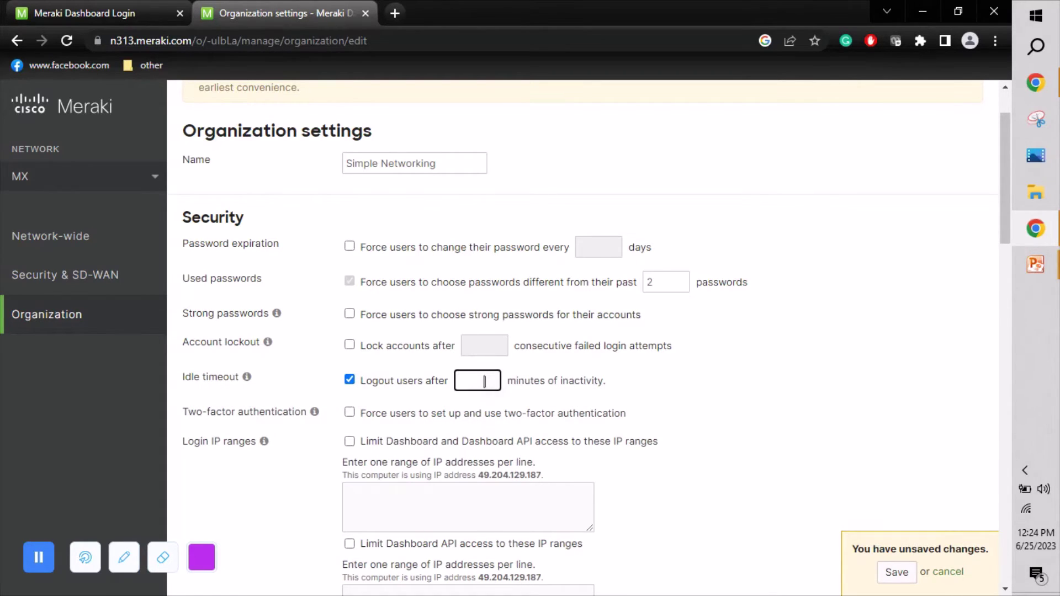
{"action": "type", "text": "1"}
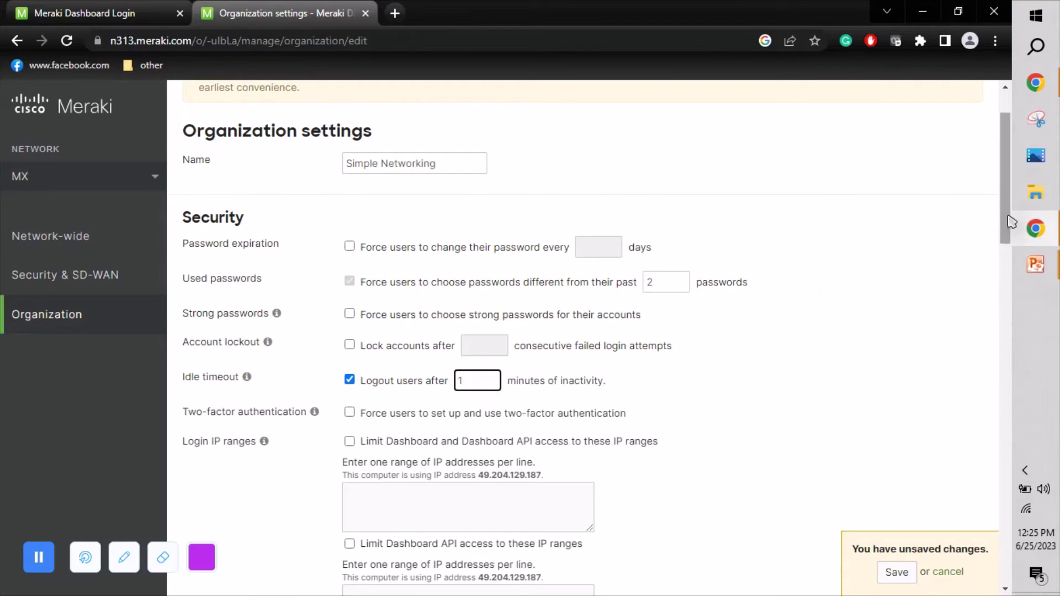
{"action": "left_click_drag", "start_coordinate": [1008, 218], "coordinate": [1009, 245]}
{"action": "left_click", "coordinate": [349, 259]}
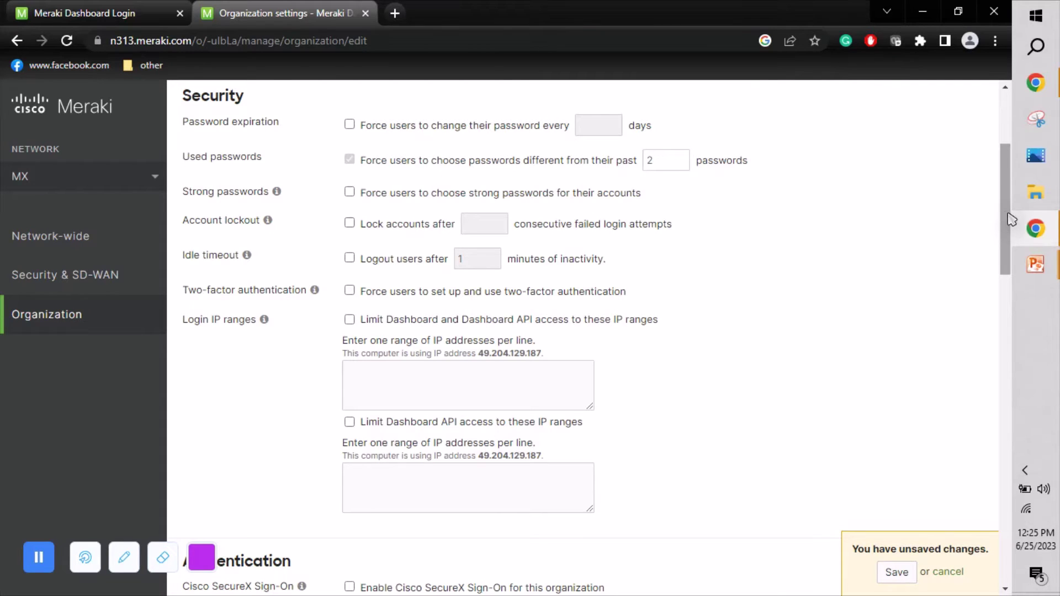
{"action": "left_click_drag", "start_coordinate": [1011, 221], "coordinate": [1005, 249]}
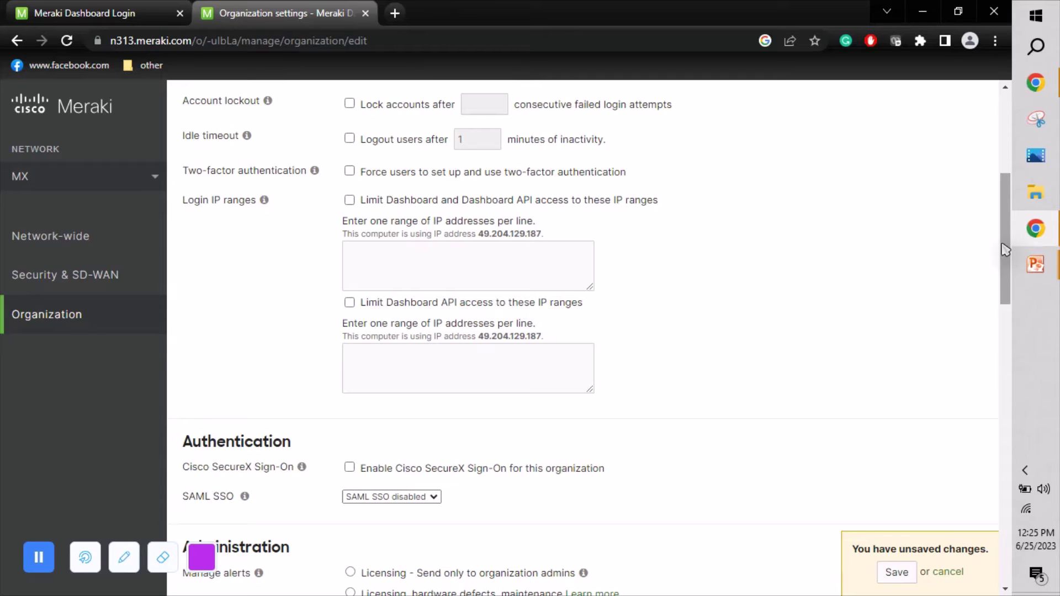
{"action": "left_click_drag", "start_coordinate": [1005, 250], "coordinate": [1008, 314]}
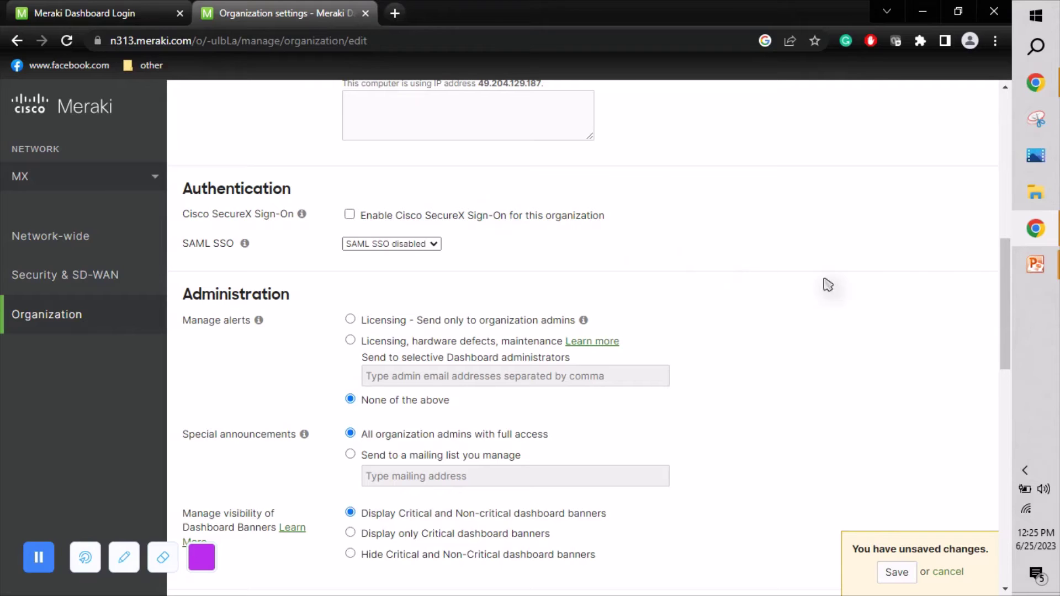
{"action": "left_click_drag", "start_coordinate": [1009, 272], "coordinate": [1013, 450]}
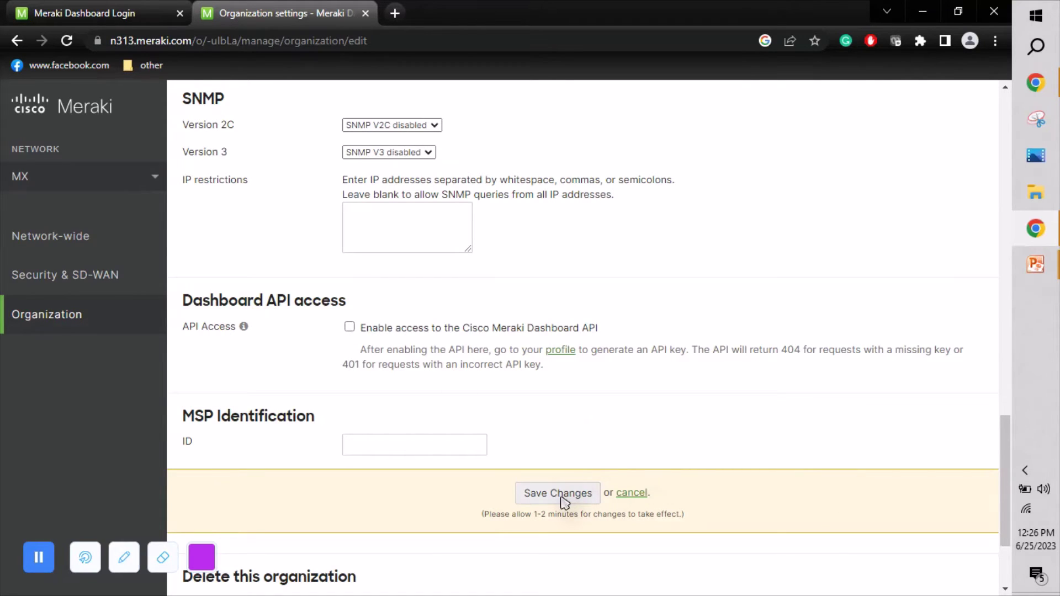
Step: Save the Organization settings so the name 'Simple Networking' is stored
{"action": "left_click_drag", "start_coordinate": [1001, 449], "coordinate": [958, 149]}
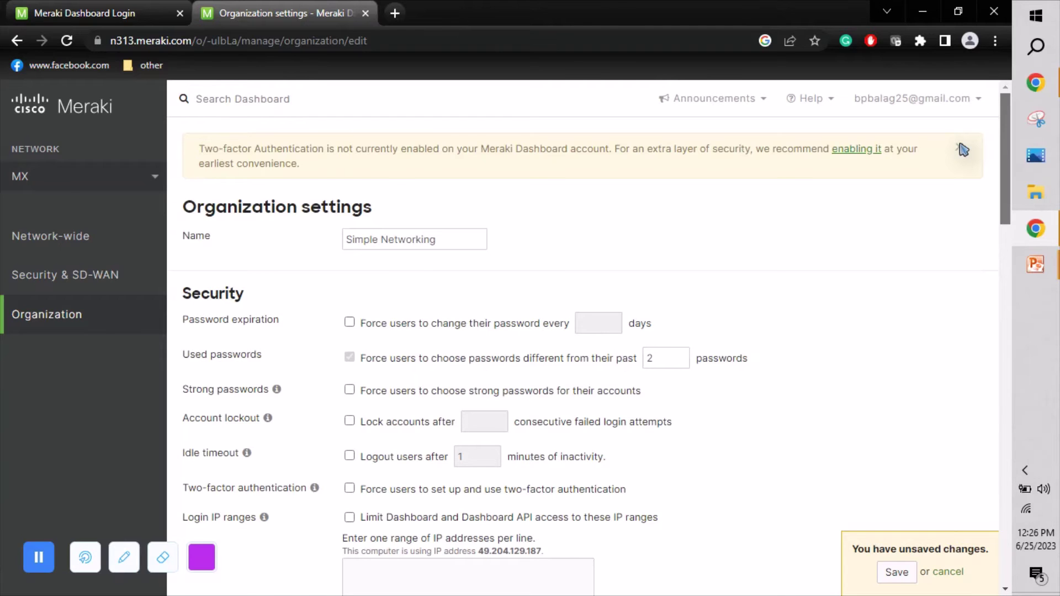
{"action": "left_click_drag", "start_coordinate": [963, 149], "coordinate": [968, 515]}
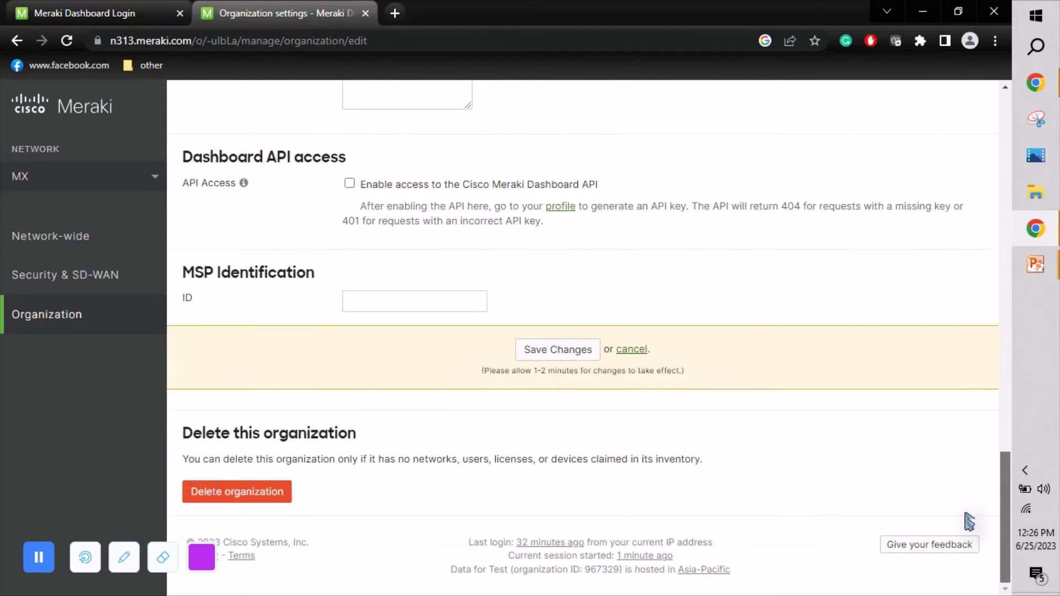
{"action": "left_click", "coordinate": [555, 353]}
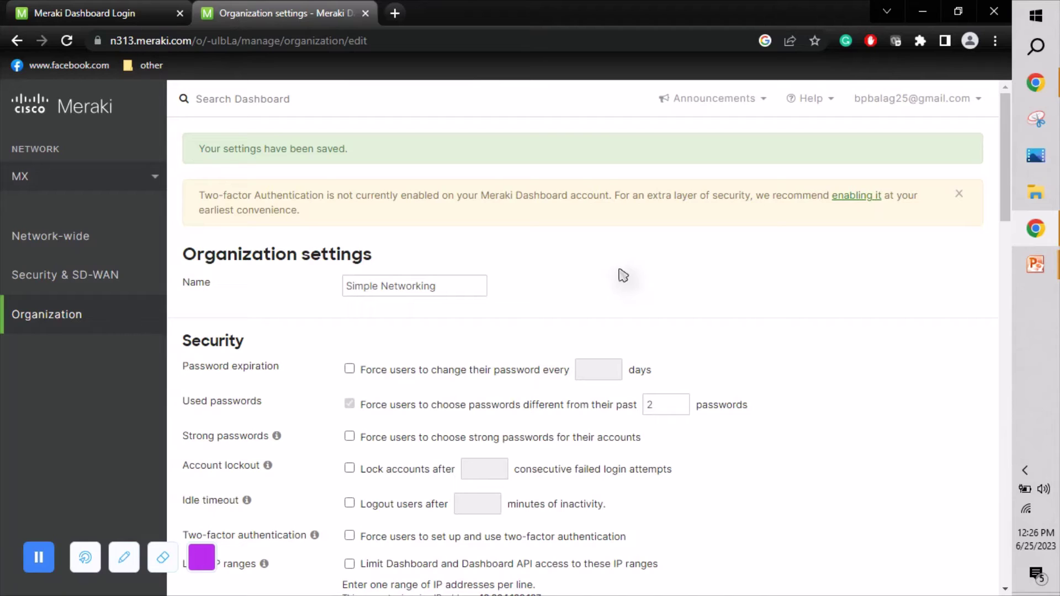
Step: Reach the Organization overview listing the MX network, then bring up the PowerPoint windows
{"action": "left_click", "coordinate": [49, 174]}
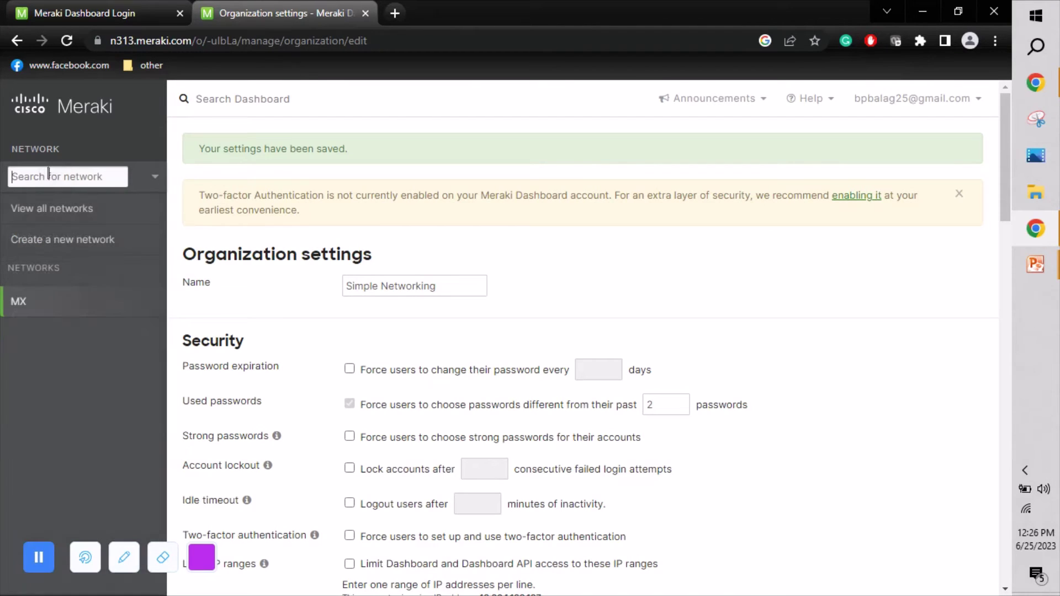
{"action": "left_click", "coordinate": [20, 308]}
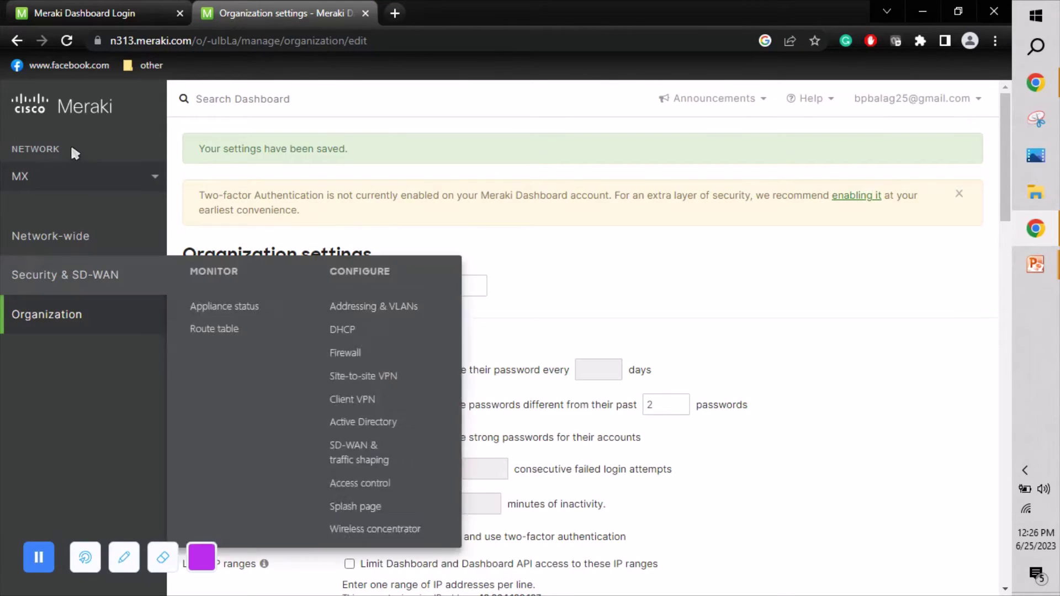
{"action": "left_click", "coordinate": [64, 165]}
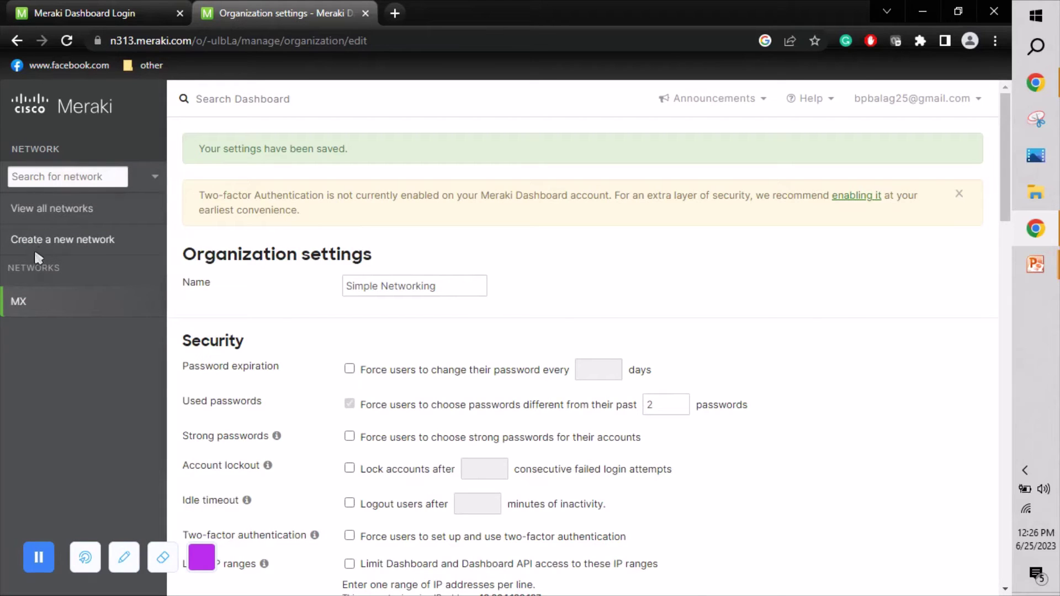
{"action": "left_click", "coordinate": [53, 209]}
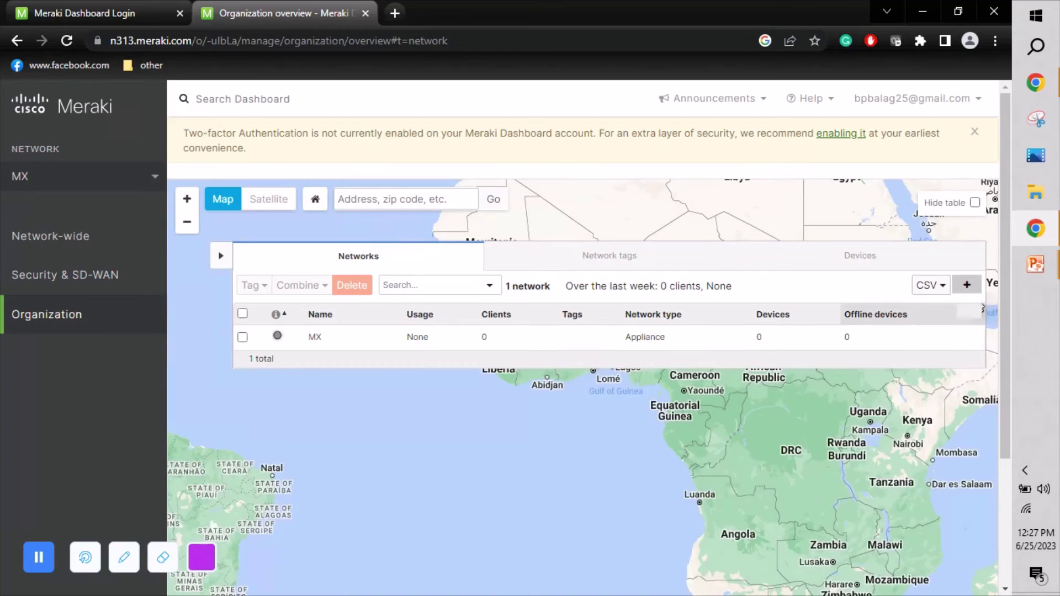
{"action": "left_click", "coordinate": [1043, 275]}
Step: View slide 2's account–organization–network hierarchy, then return to the Meraki organization overview
{"action": "left_click", "coordinate": [943, 221]}
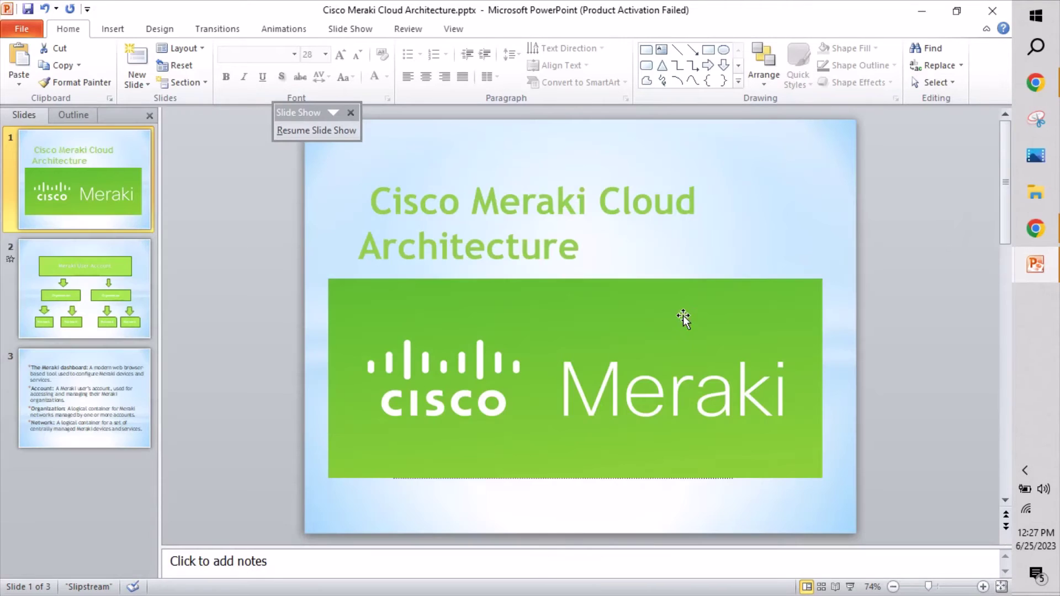
{"action": "left_click", "coordinate": [94, 274]}
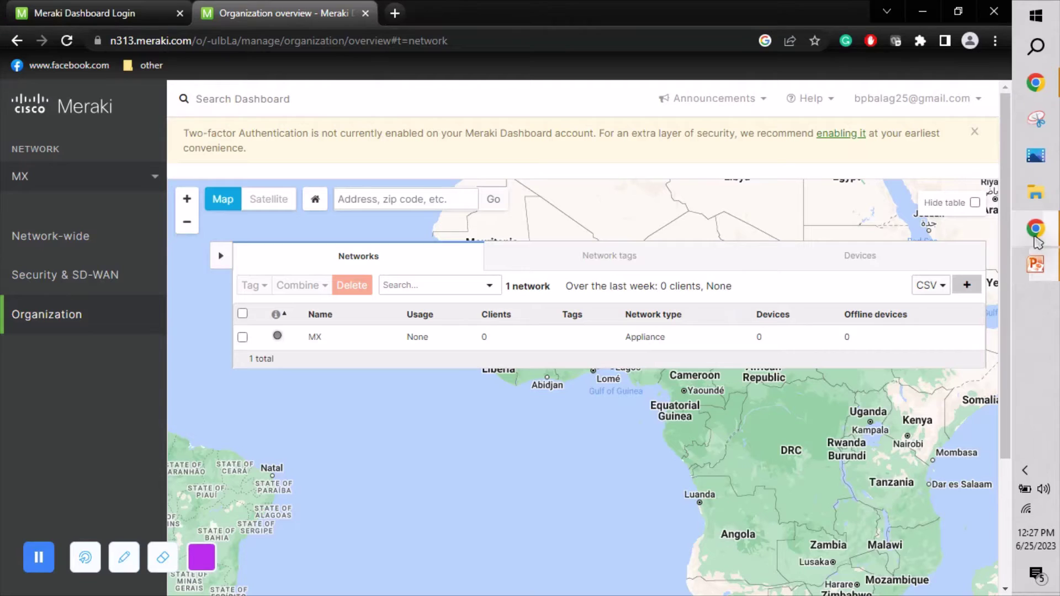
{"action": "left_click", "coordinate": [1035, 228]}
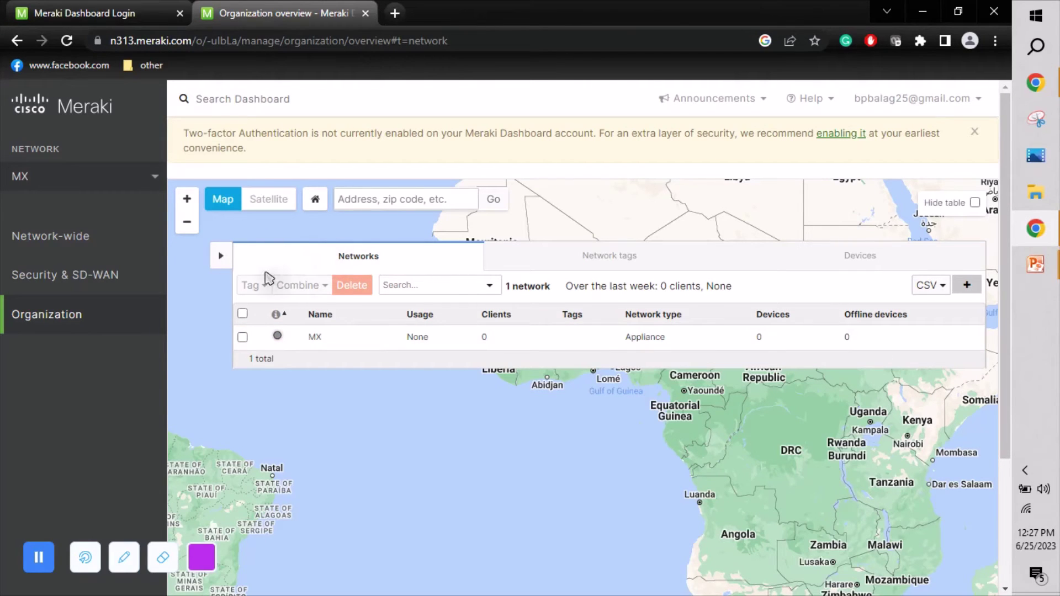
Step: Try editing the MX network's name, then return to the organization networks overview
{"action": "left_click", "coordinate": [340, 338]}
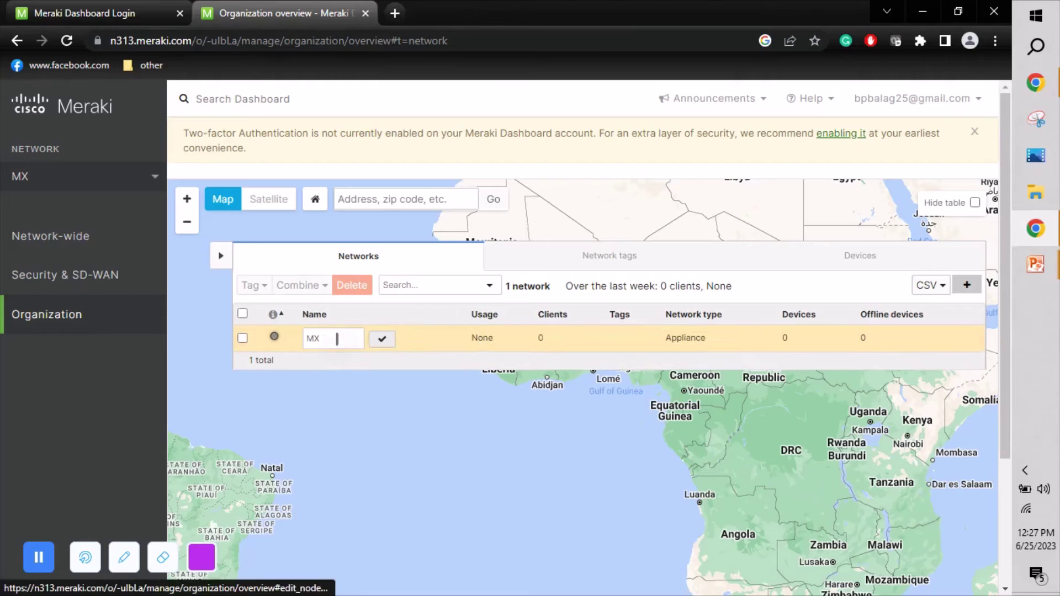
{"action": "left_click_drag", "start_coordinate": [337, 339], "coordinate": [296, 348]}
{"action": "key", "text": "Return"}
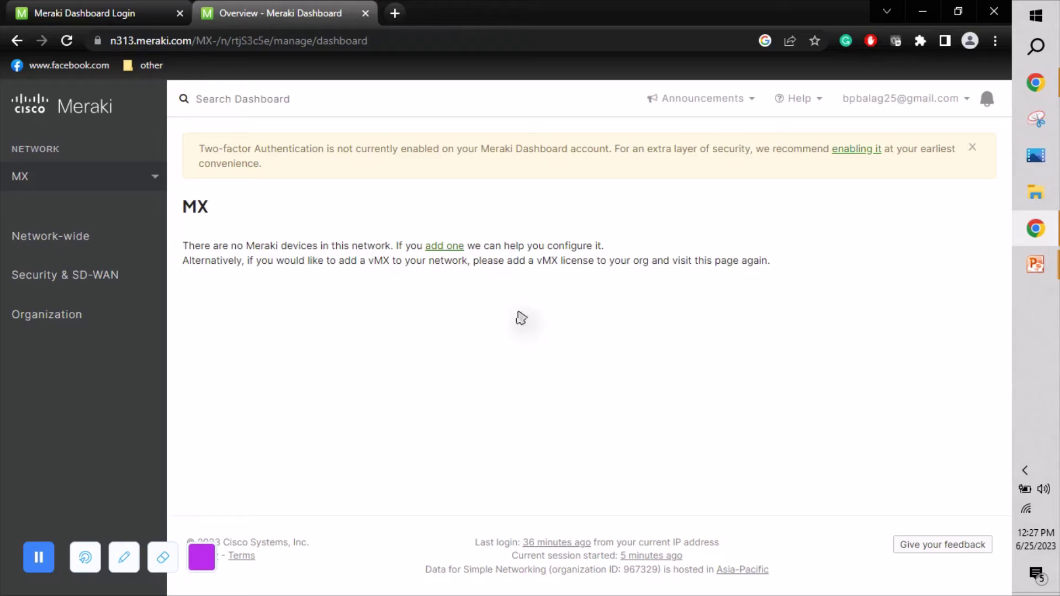
{"action": "left_click", "coordinate": [130, 172]}
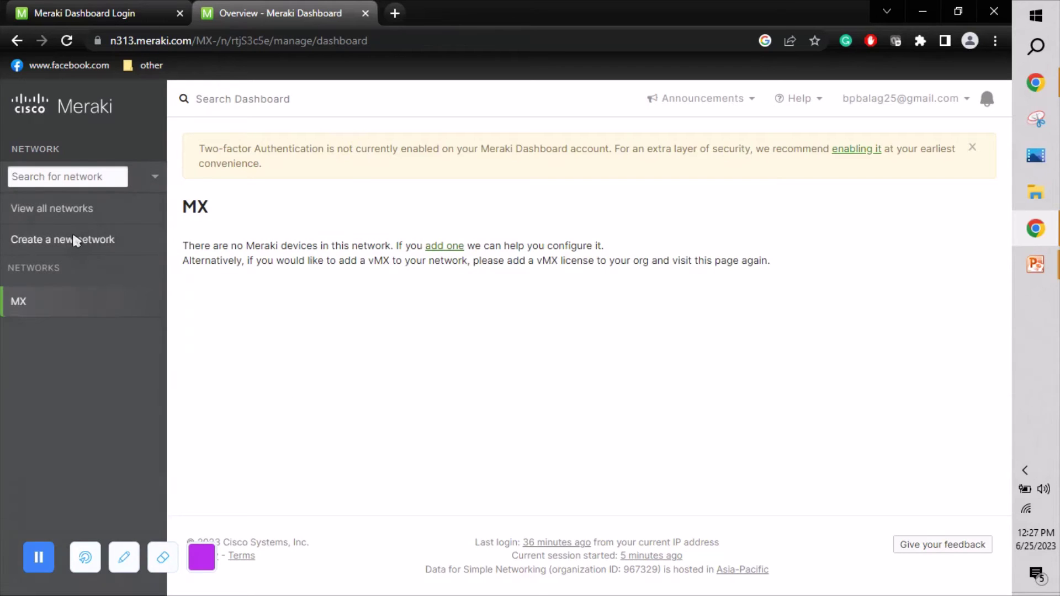
{"action": "left_click", "coordinate": [54, 215]}
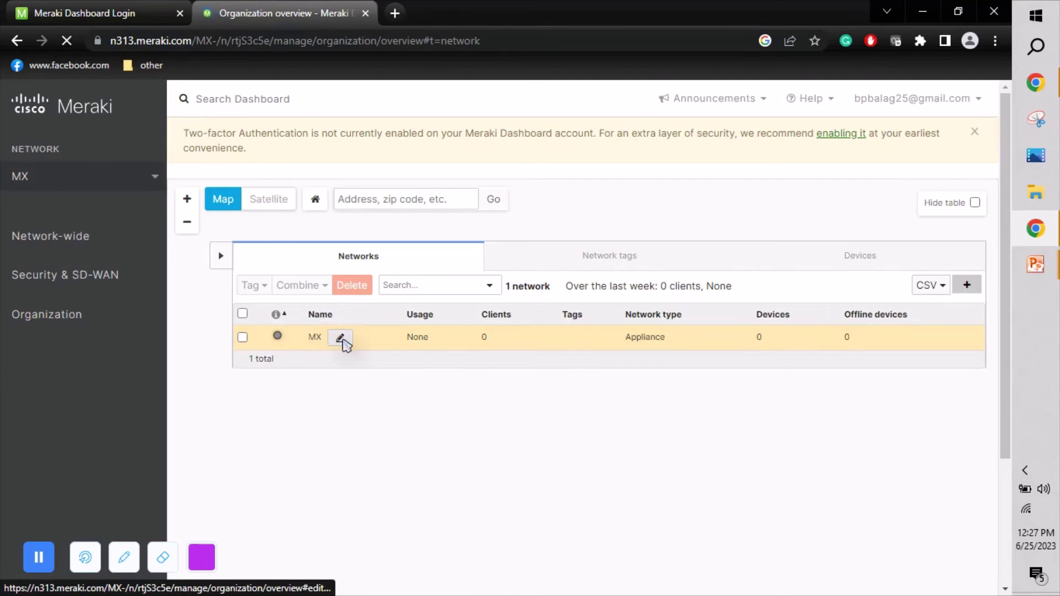
Step: Rename the MX network to 'Delhi' and save the new name
{"action": "left_click", "coordinate": [340, 338]}
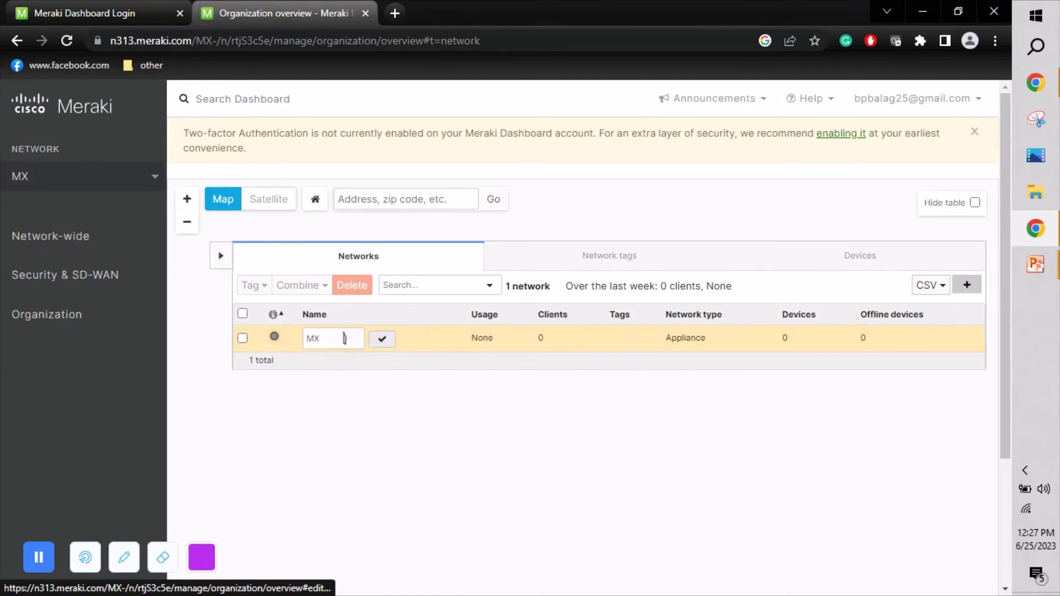
{"action": "left_click_drag", "start_coordinate": [328, 338], "coordinate": [303, 342]}
{"action": "type", "text": "d"}
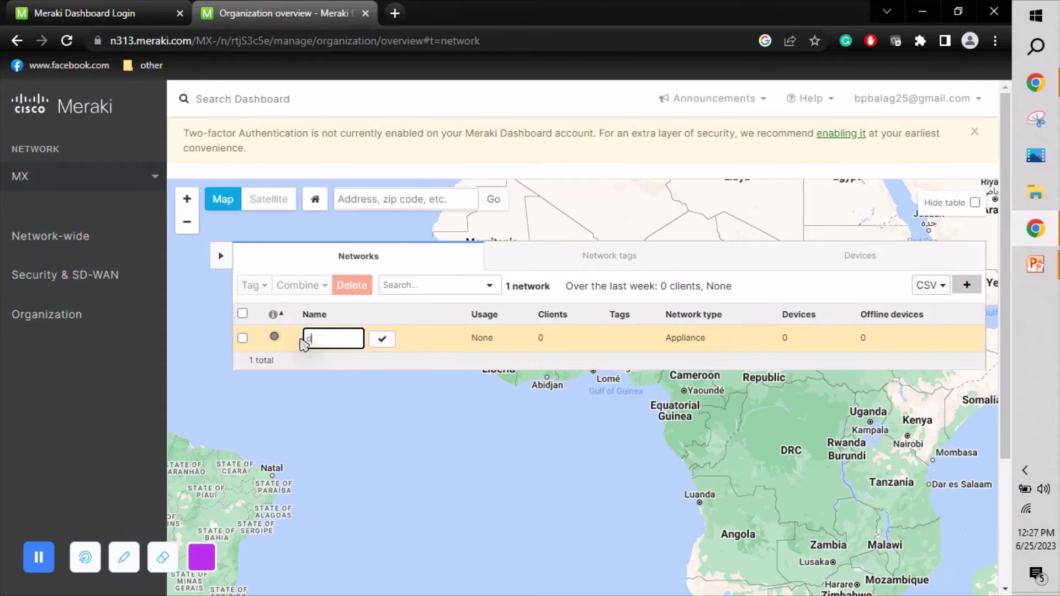
{"action": "type", "text": "EDelhi"}
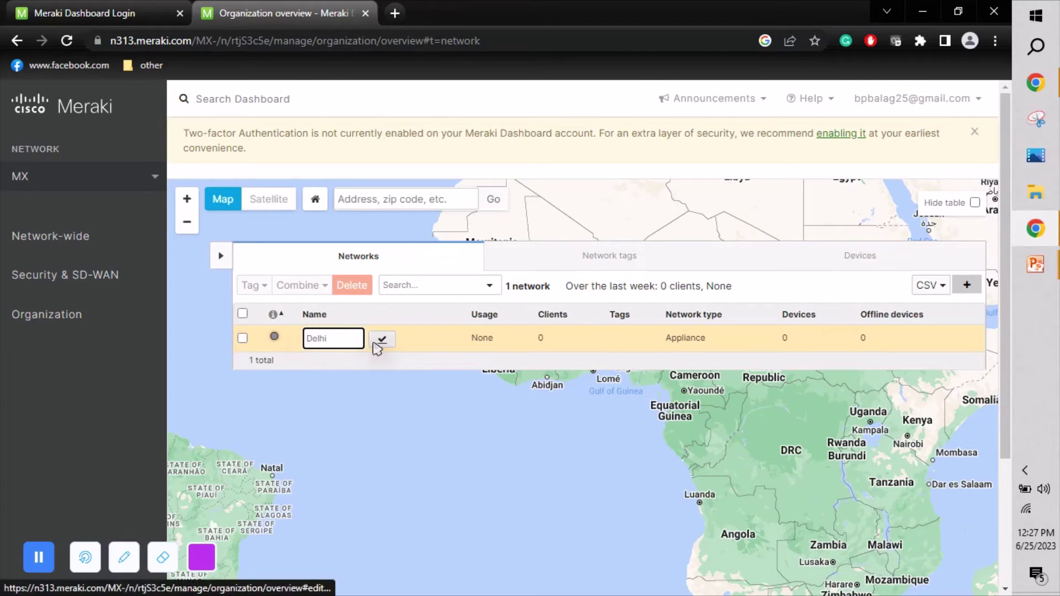
{"action": "left_click", "coordinate": [375, 341]}
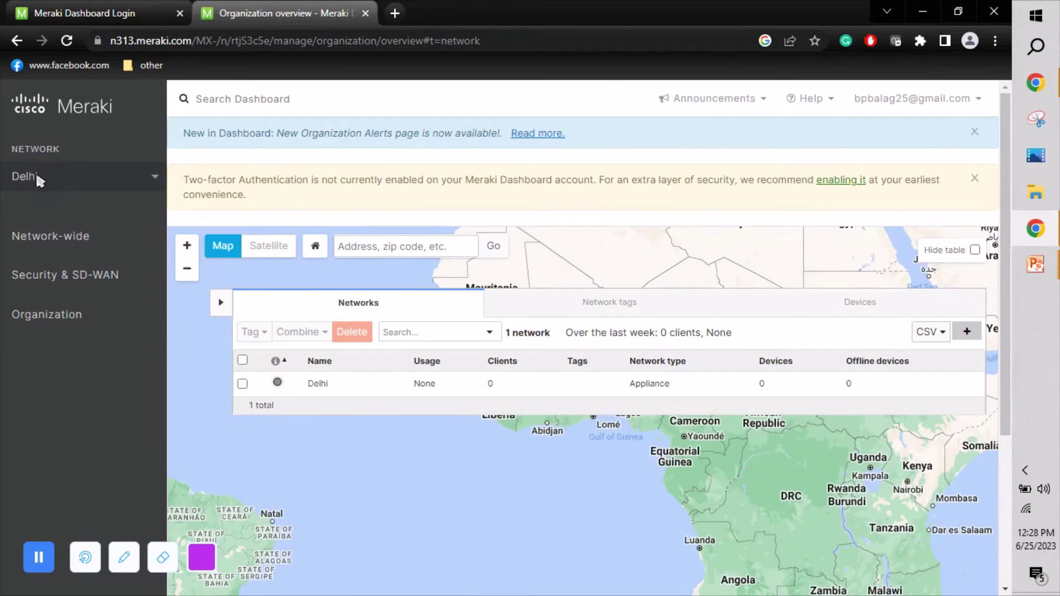
{"action": "left_click", "coordinate": [48, 176]}
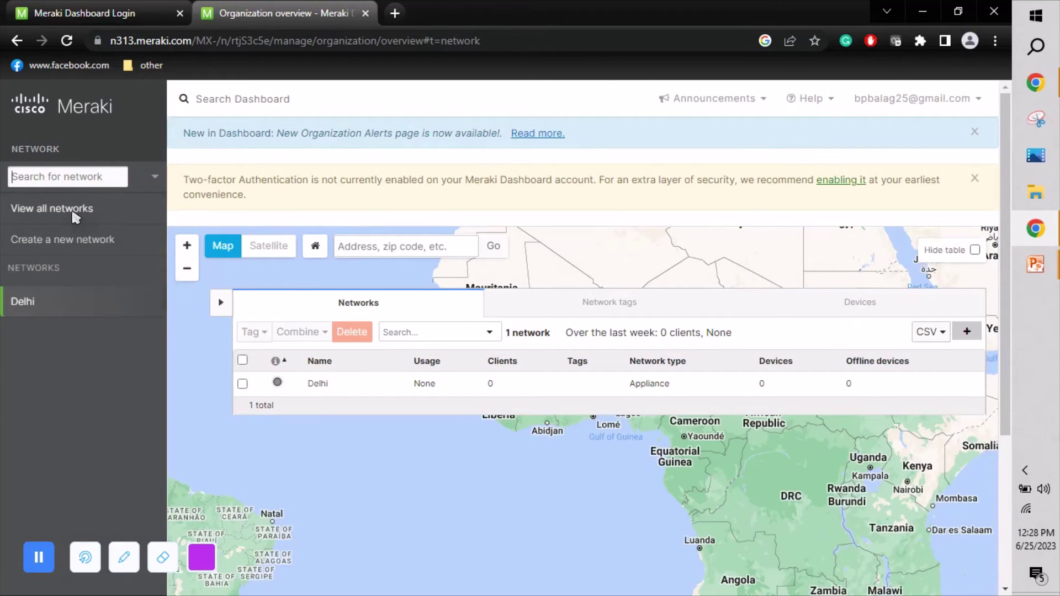
Step: Open the Create network form from the networks list
{"action": "left_click", "coordinate": [64, 230]}
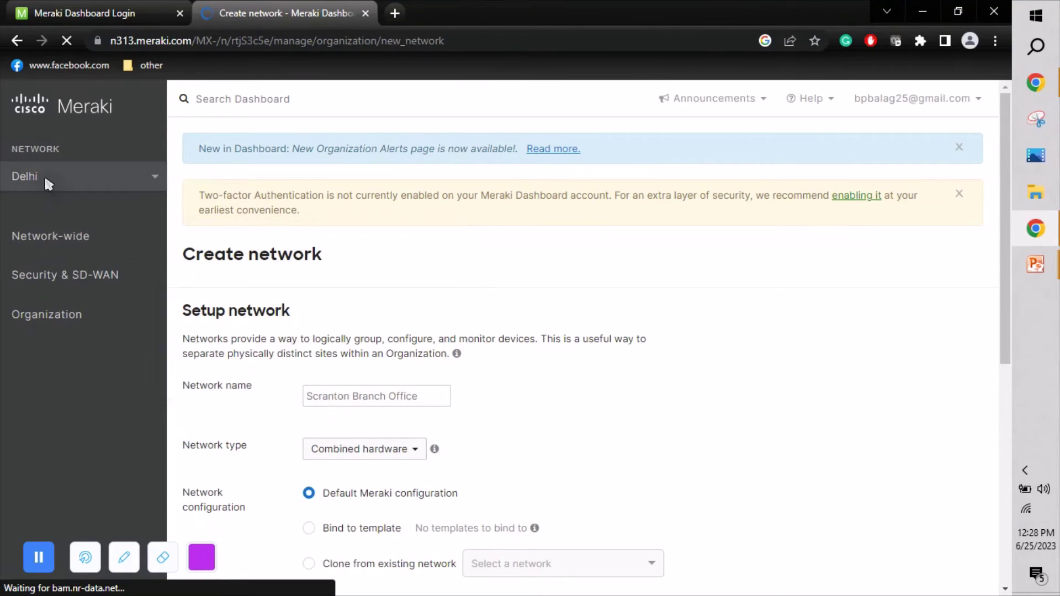
{"action": "left_click", "coordinate": [44, 175]}
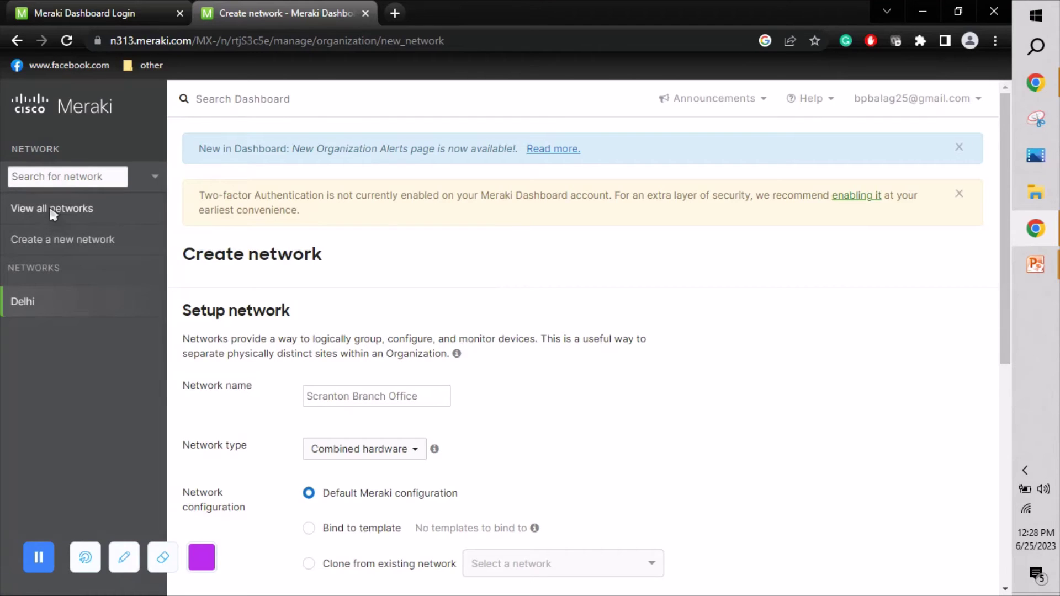
{"action": "left_click", "coordinate": [502, 280]}
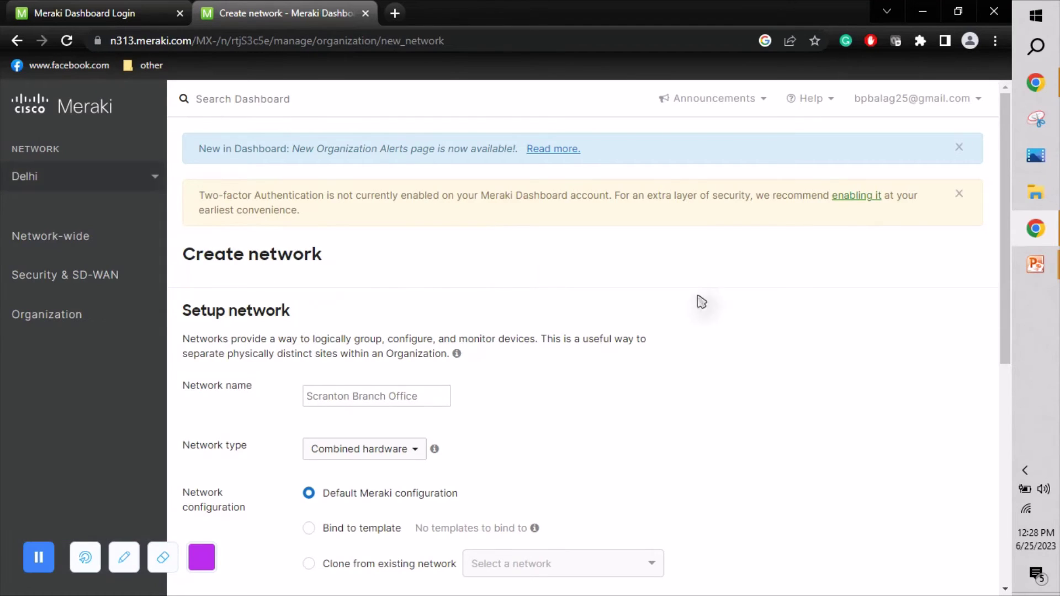
{"action": "scroll", "coordinate": [1006, 275], "scroll_direction": "down", "scroll_amount": 1}
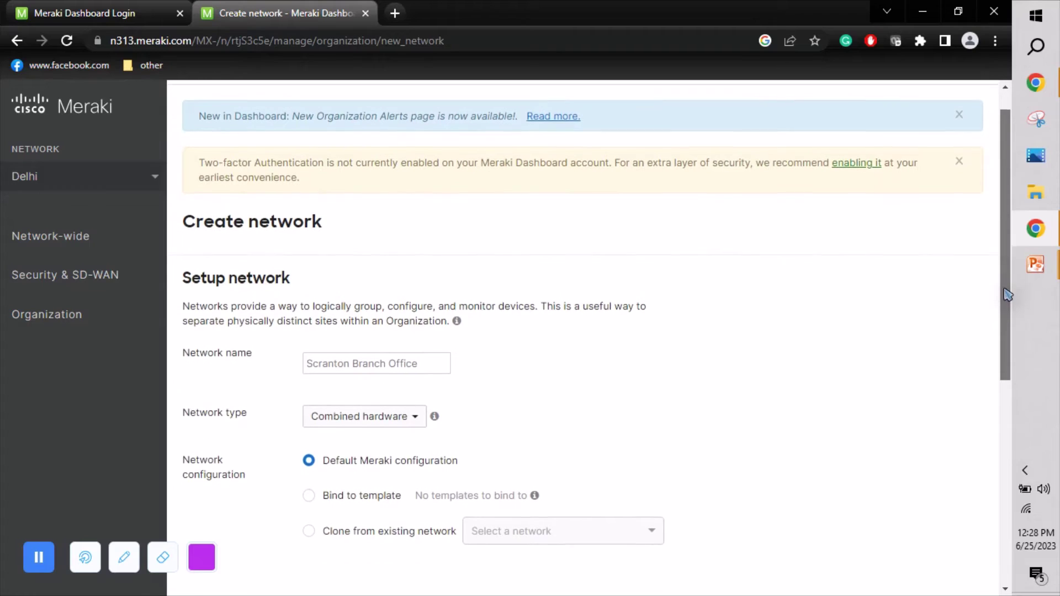
Step: Enter 'Simple network demo' as the new network's name
{"action": "left_click", "coordinate": [391, 324]}
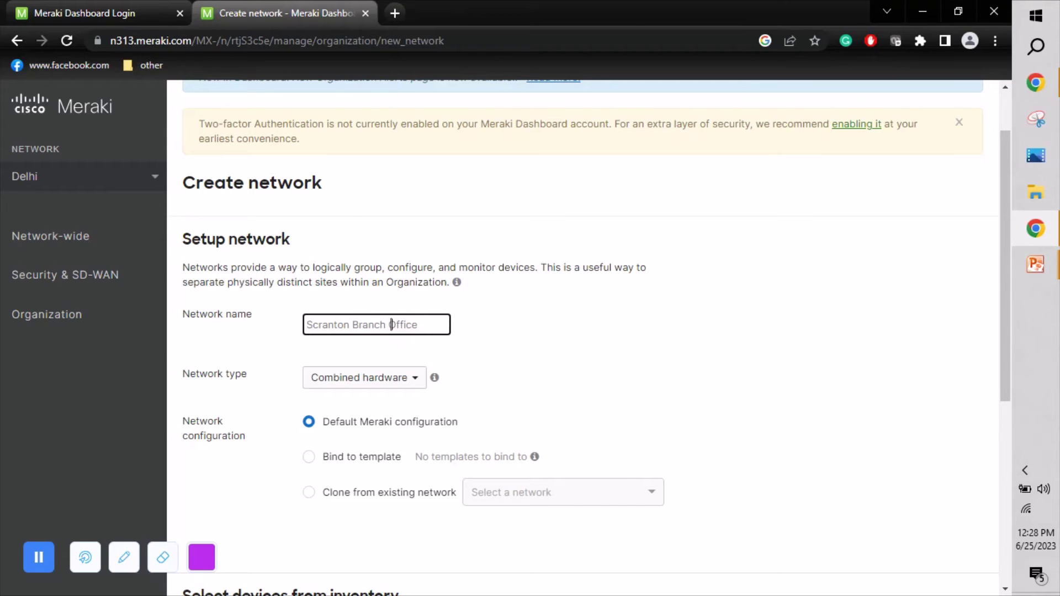
{"action": "type", "text": "Sime"}
{"action": "key", "text": "BackSpace"}
{"action": "type", "text": "p"}
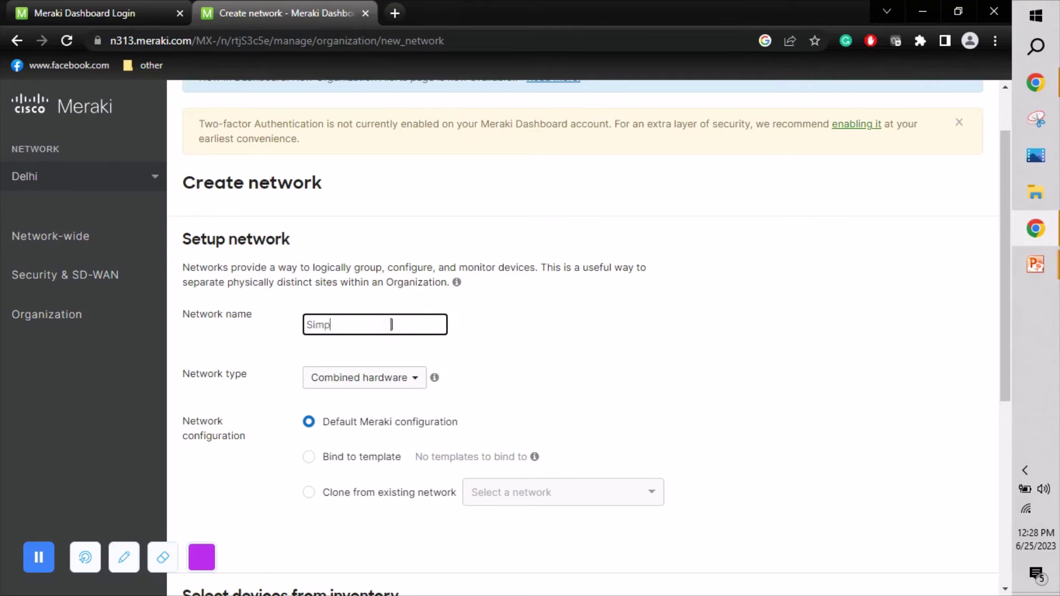
{"action": "type", "text": "le network demo"}
{"action": "left_click", "coordinate": [633, 327]}
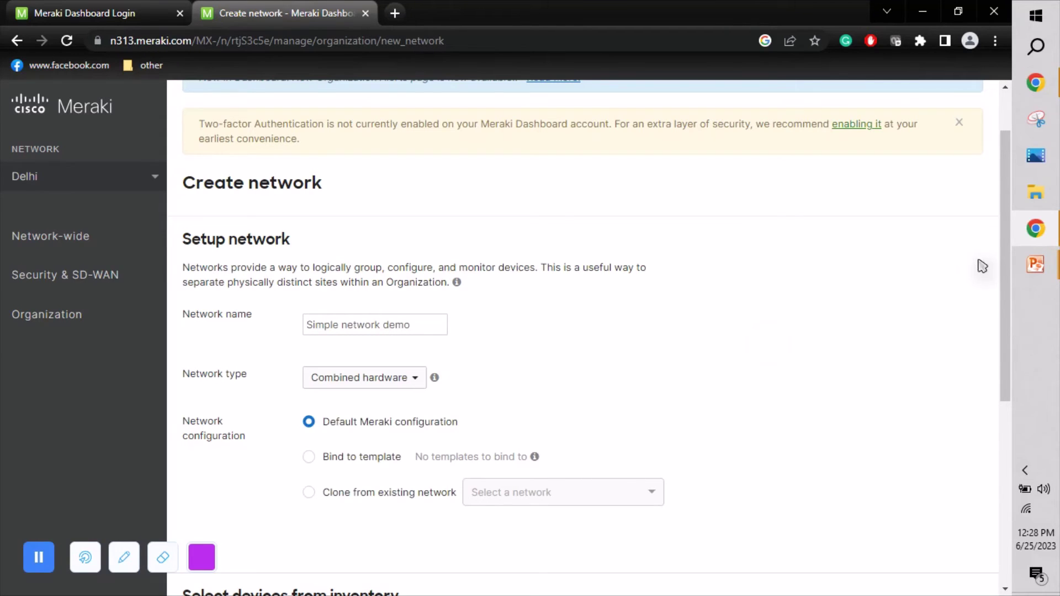
Step: Keep Combined hardware as the network type for 'Simple network demo'
{"action": "scroll", "coordinate": [1008, 265], "scroll_direction": "down", "scroll_amount": 1}
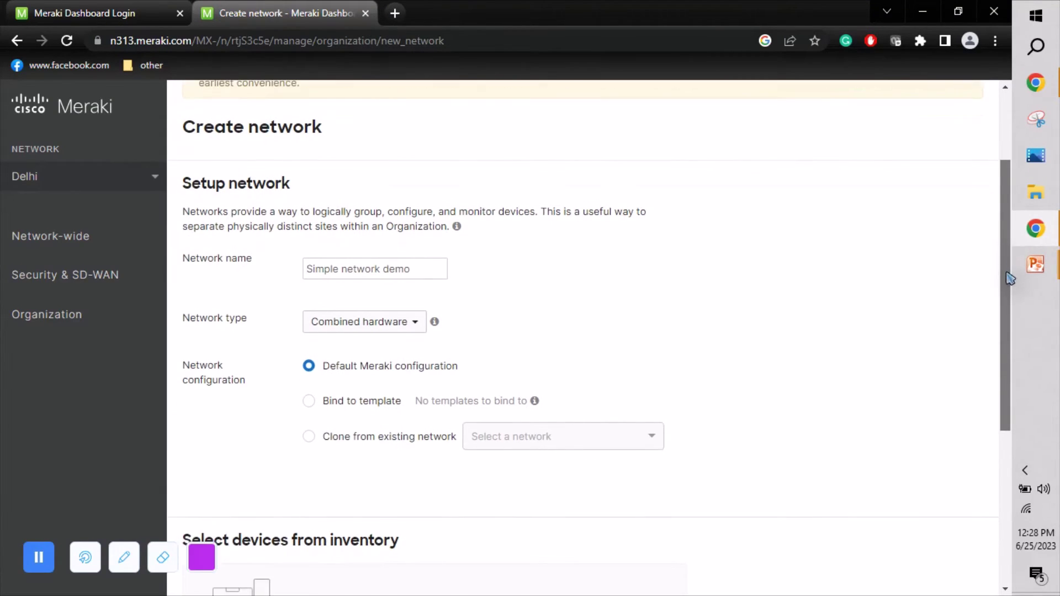
{"action": "left_click", "coordinate": [360, 312]}
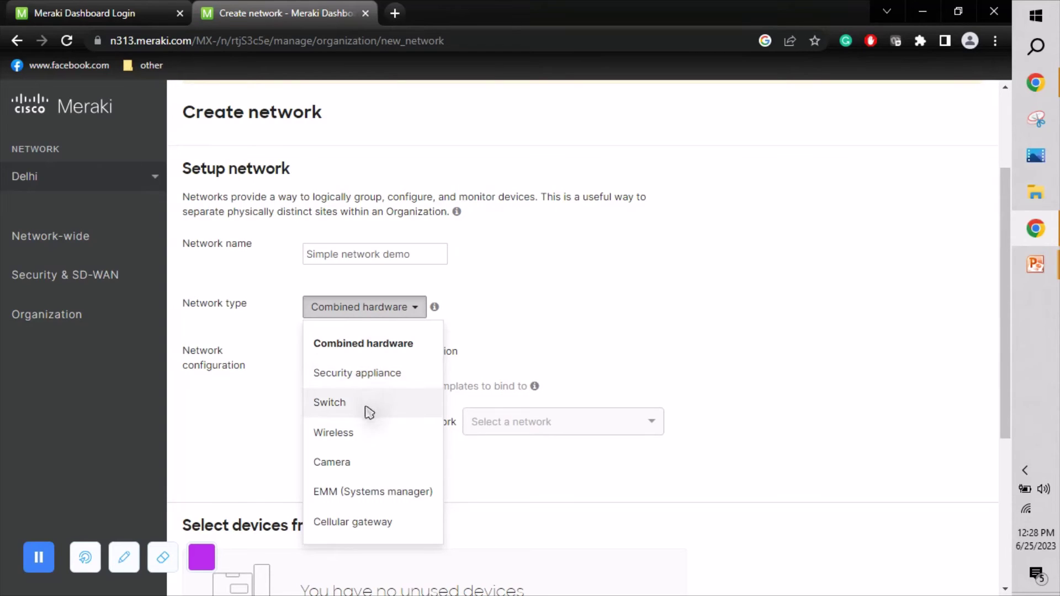
{"action": "left_click", "coordinate": [352, 347]}
{"action": "mouse_move", "coordinate": [91, 287]}
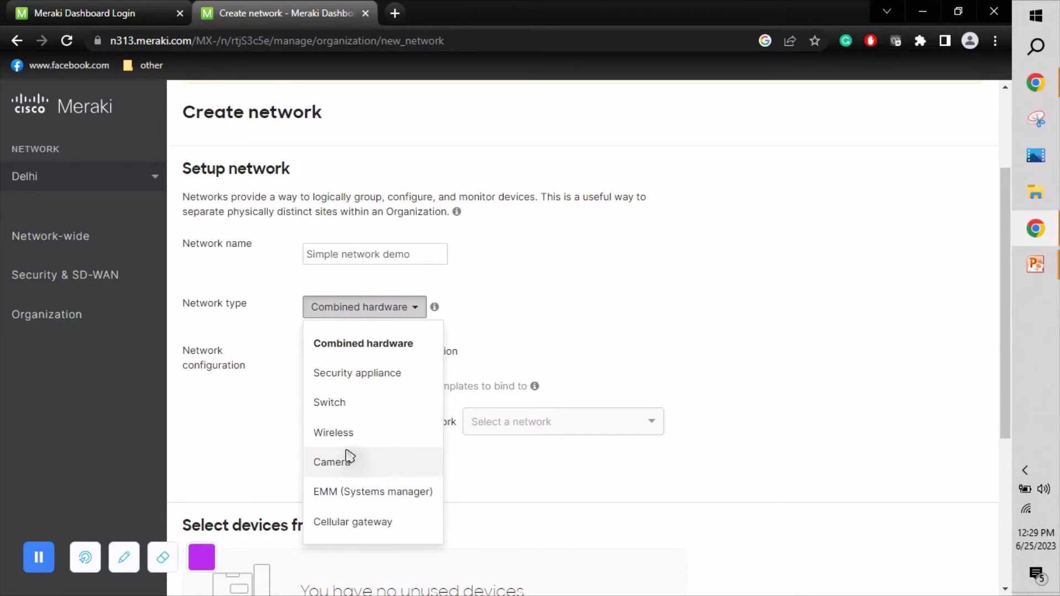
{"action": "left_click", "coordinate": [493, 337]}
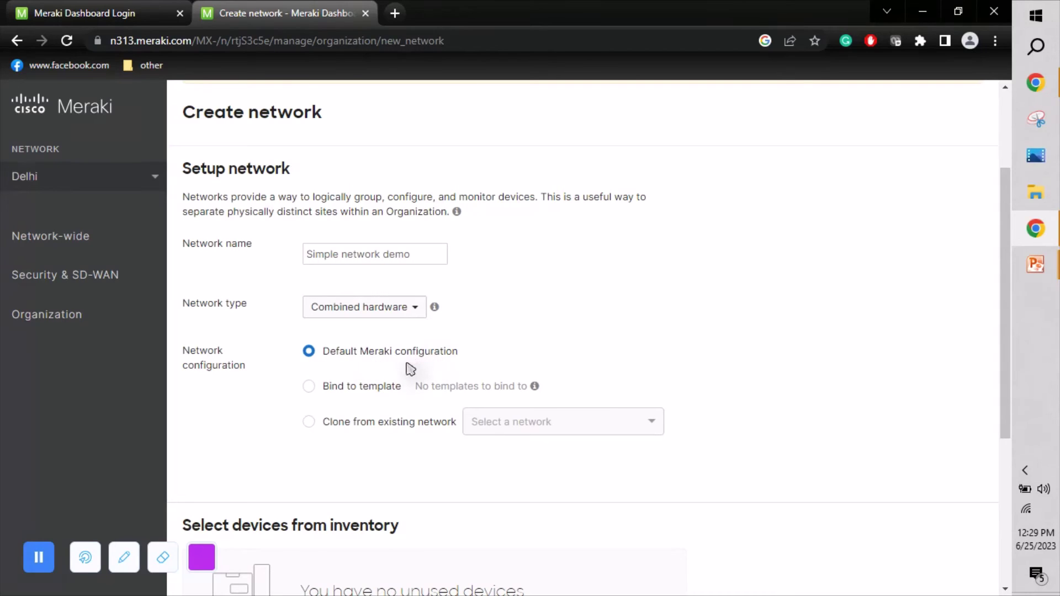
{"action": "left_click", "coordinate": [309, 387]}
{"action": "left_click", "coordinate": [309, 423]}
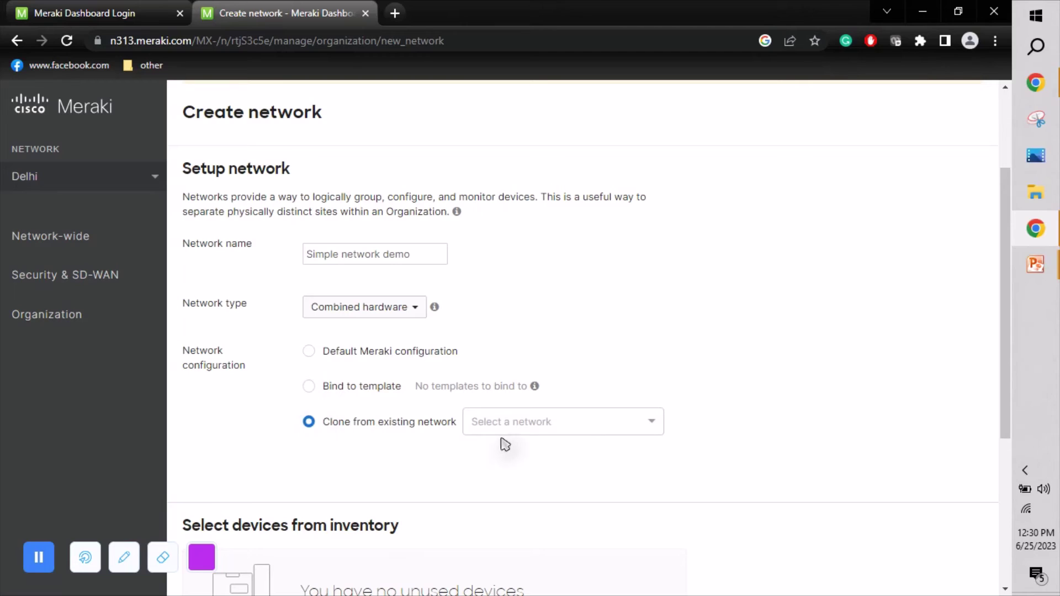
{"action": "left_click", "coordinate": [554, 422]}
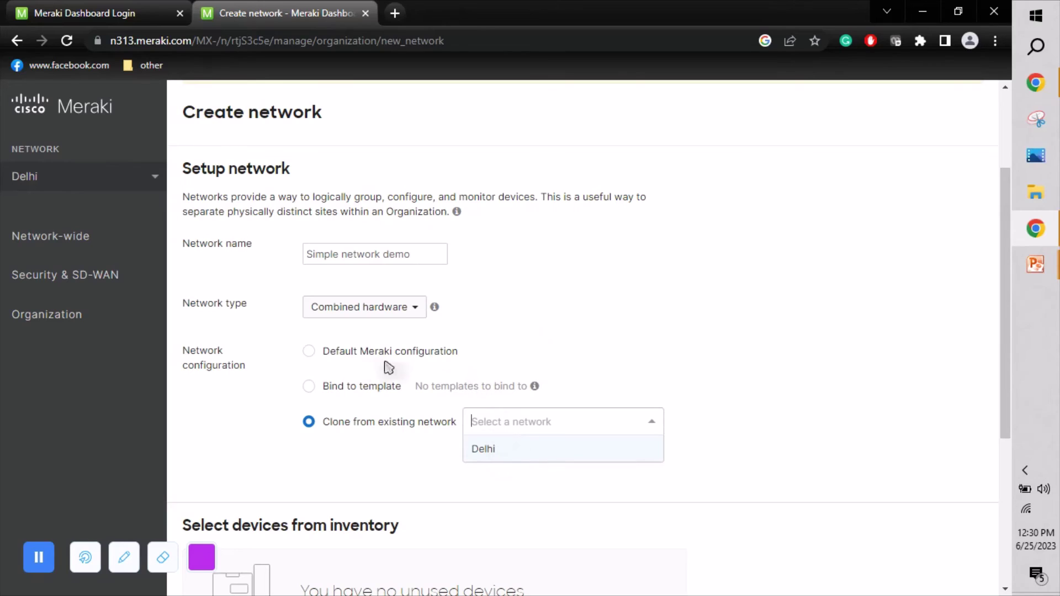
{"action": "left_click", "coordinate": [308, 352]}
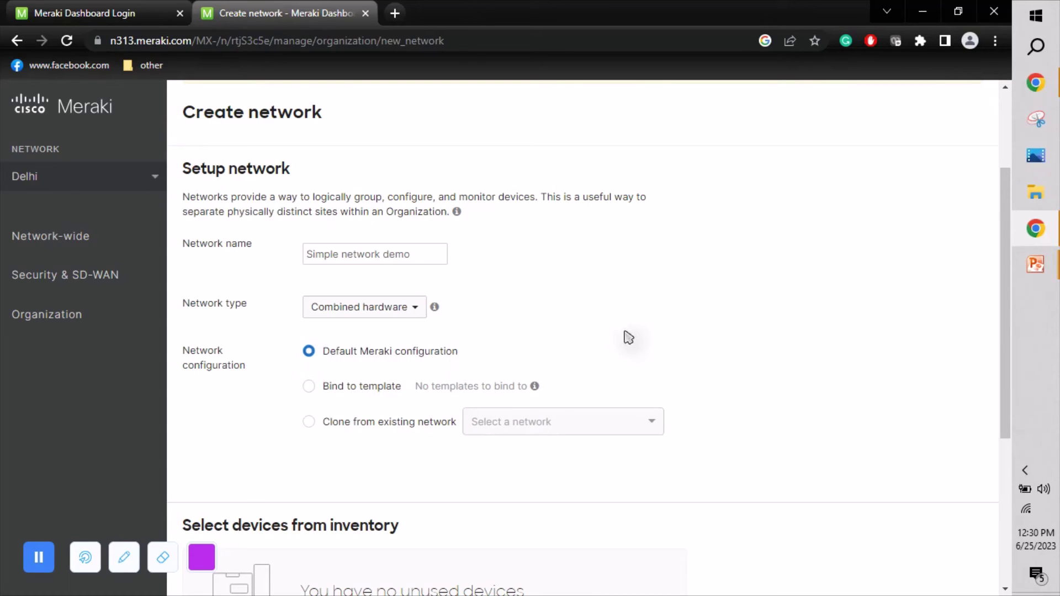
{"action": "left_click_drag", "start_coordinate": [1009, 257], "coordinate": [1011, 390]}
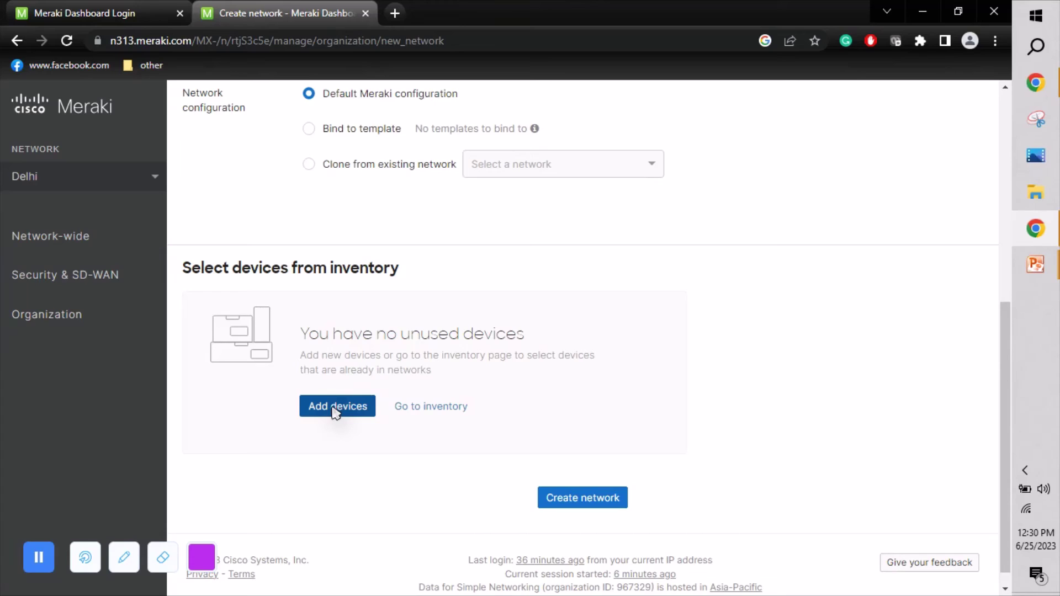
Step: Open the organization's device inventory in a new tab and switch to it
{"action": "middle_click", "coordinate": [432, 411]}
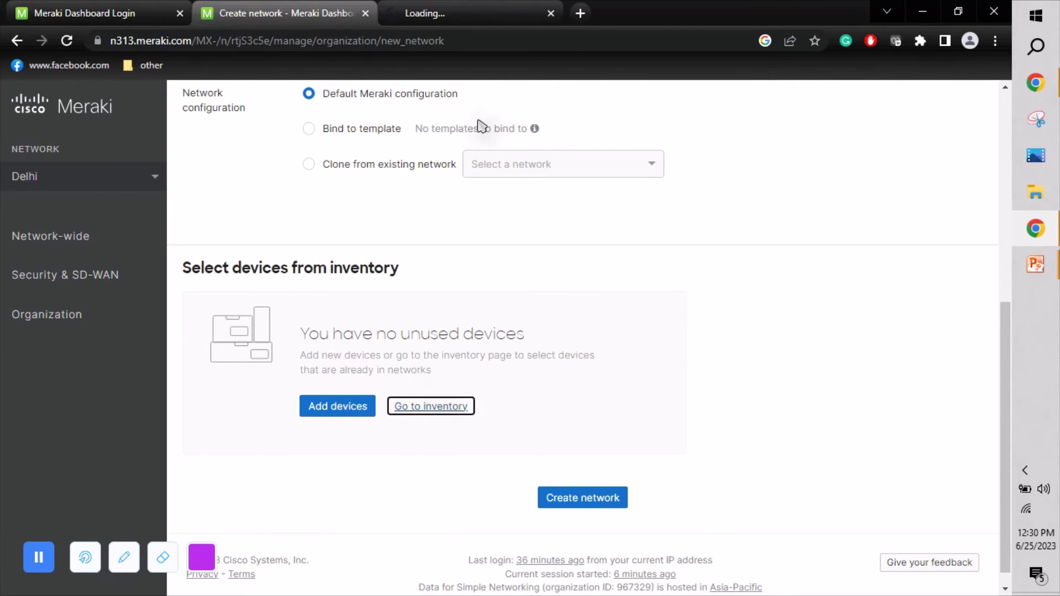
{"action": "left_click", "coordinate": [478, 7]}
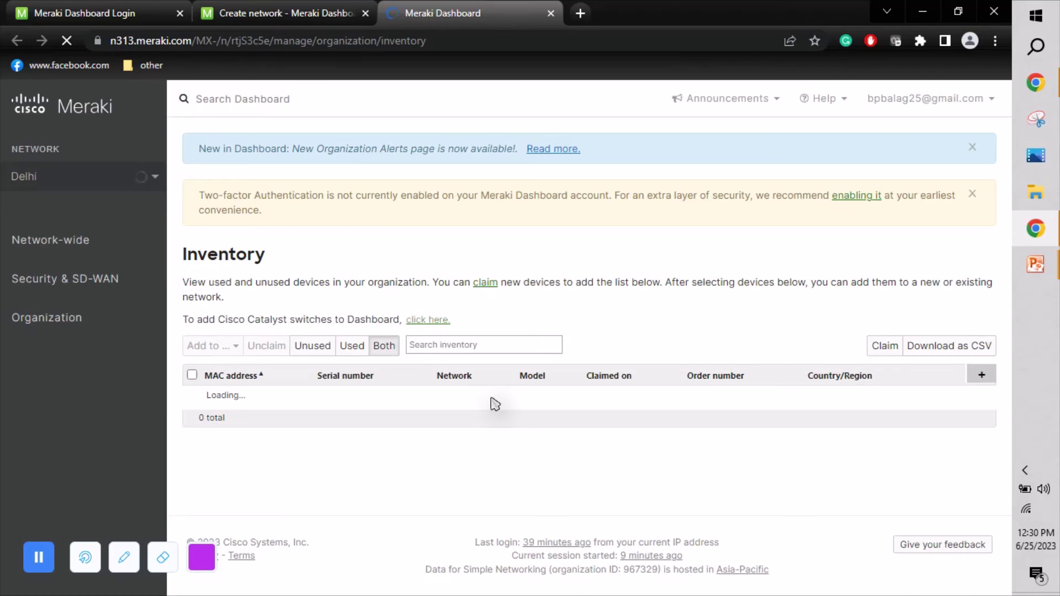
{"action": "left_click", "coordinate": [449, 345]}
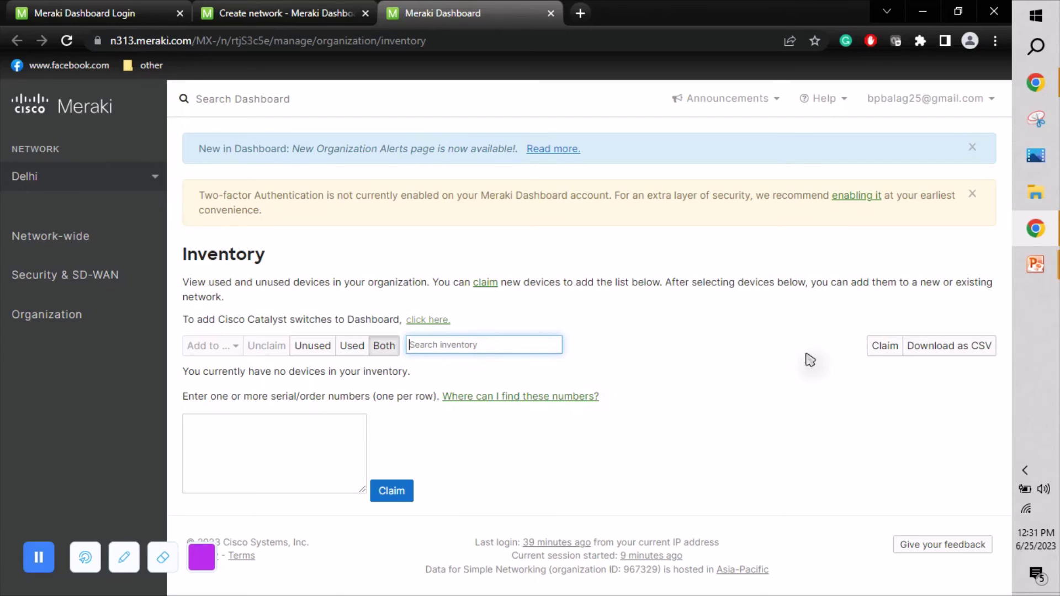
Step: Enter a placeholder serial in the Claim dialog, then close it without claiming devices
{"action": "left_click", "coordinate": [883, 353]}
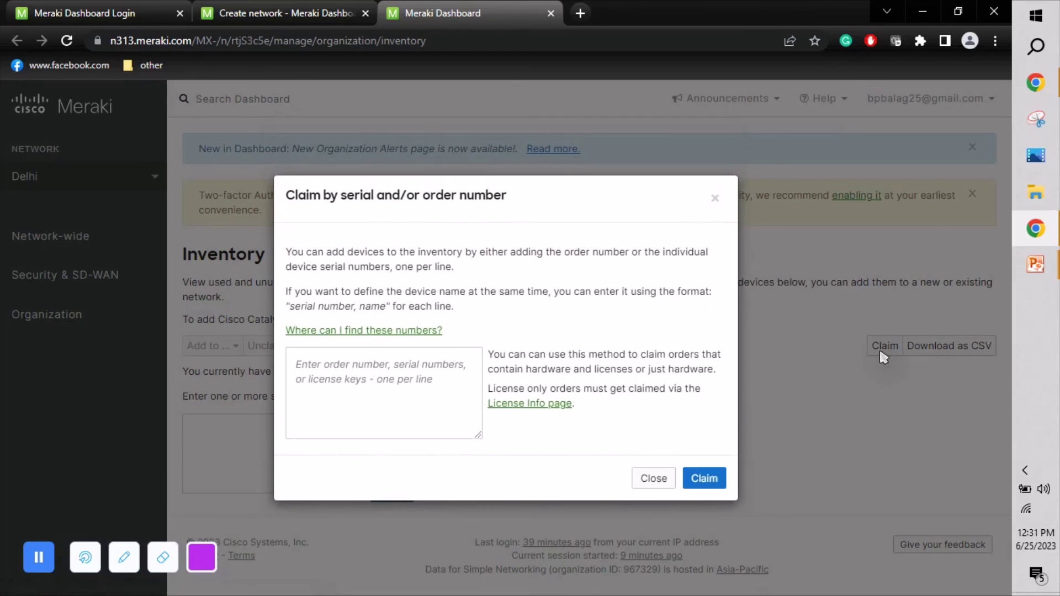
{"action": "left_click", "coordinate": [393, 381]}
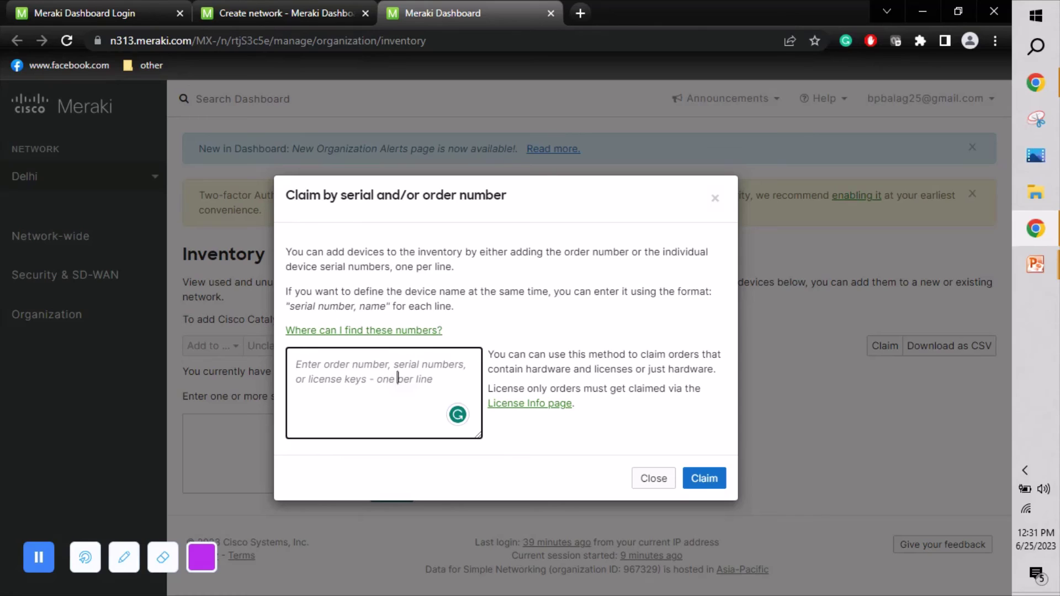
{"action": "type", "text": "xxxxxxxxxxxxxxxxxxxx"}
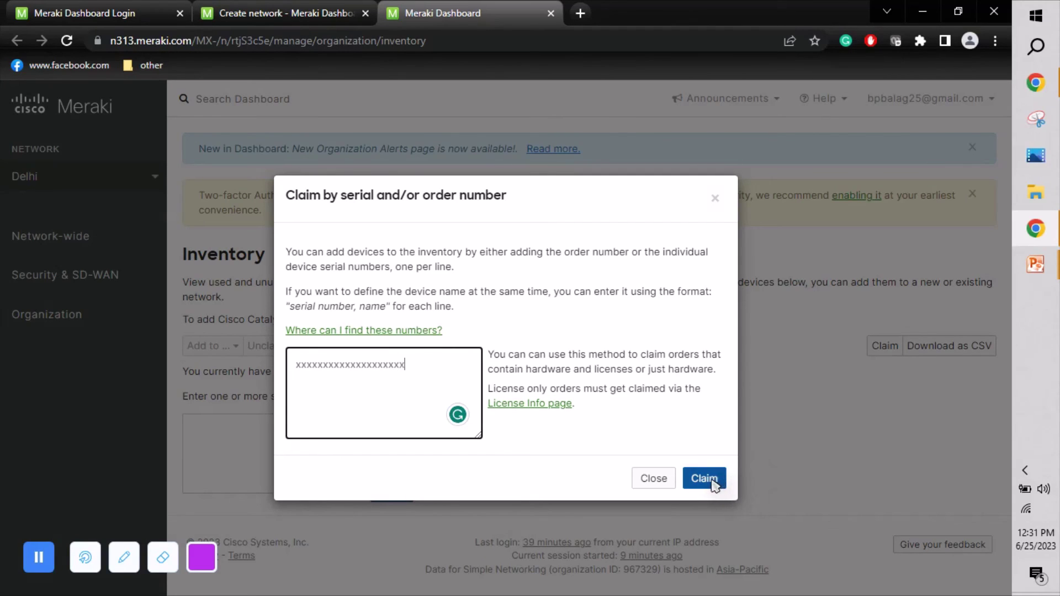
{"action": "left_click", "coordinate": [654, 478]}
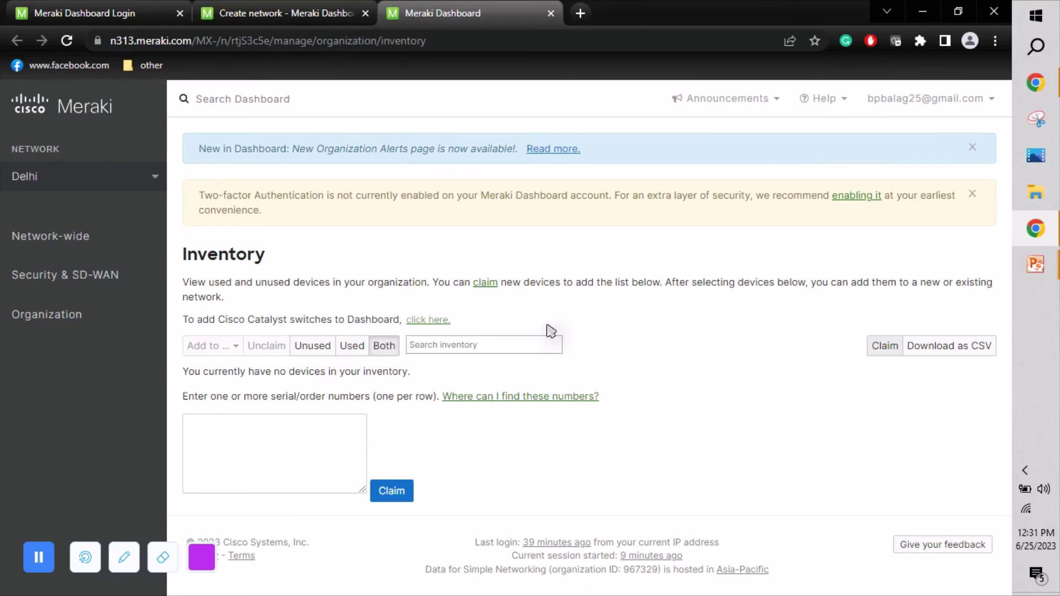
Step: Back on the Create network tab, submit the form to create 'Simple network demo'
{"action": "left_click", "coordinate": [266, 12]}
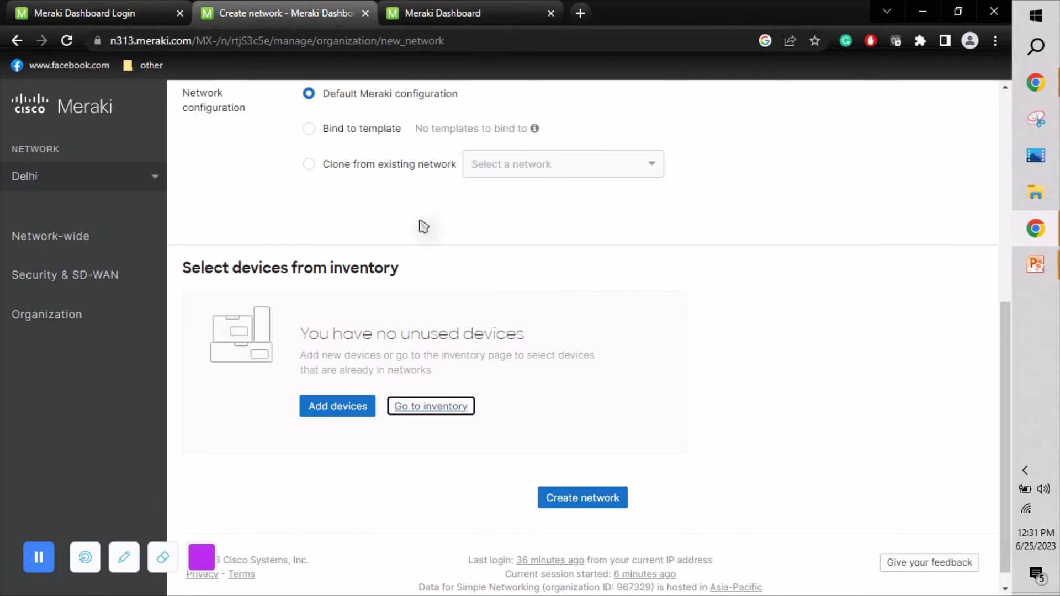
{"action": "left_click", "coordinate": [612, 366]}
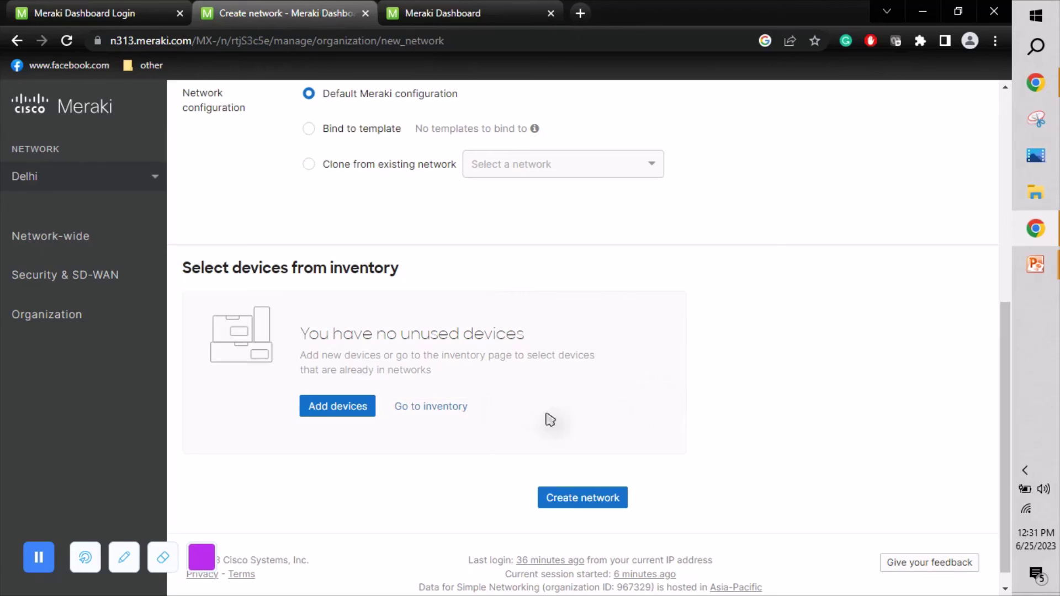
{"action": "left_click", "coordinate": [564, 502]}
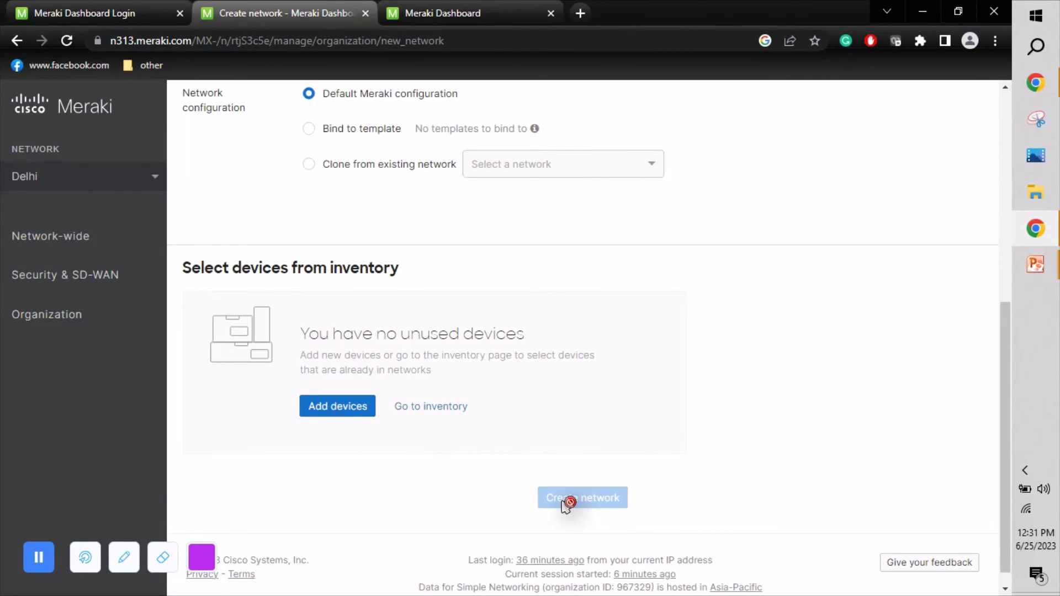
{"action": "left_click", "coordinate": [566, 502]}
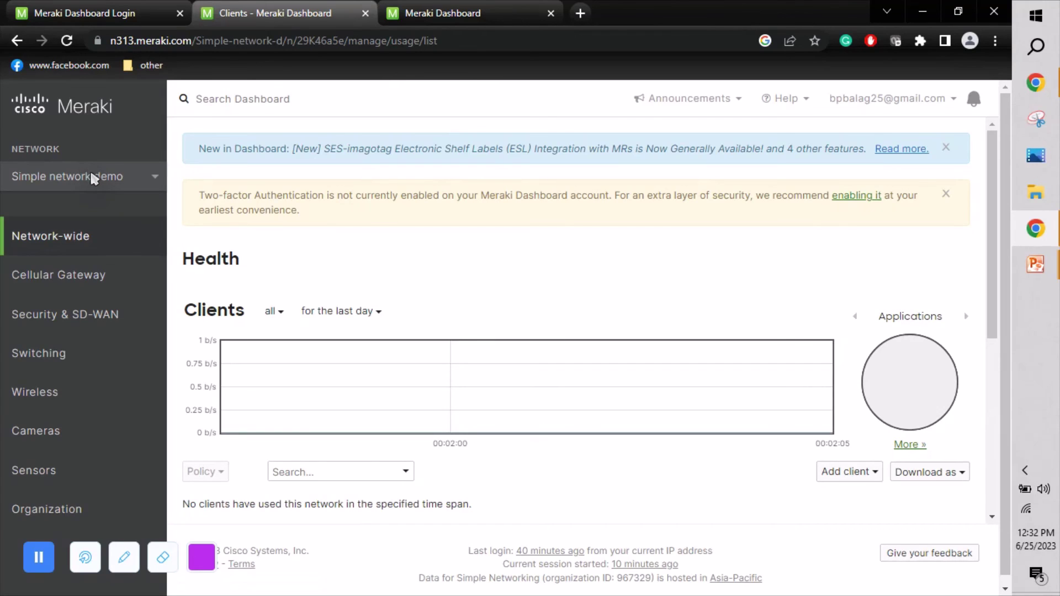
{"action": "left_click", "coordinate": [94, 177]}
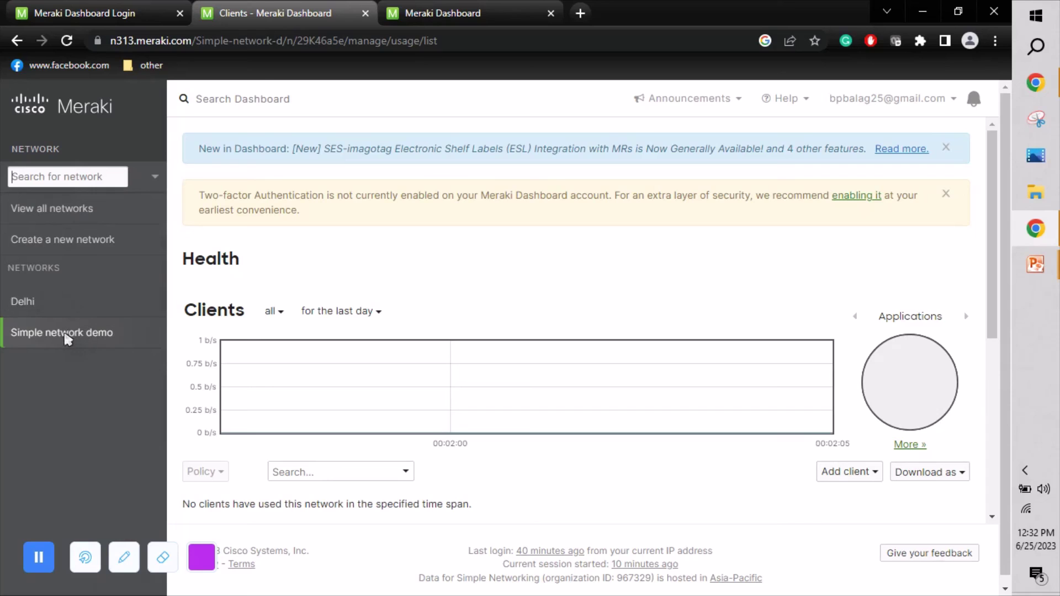
{"action": "left_click", "coordinate": [88, 338]}
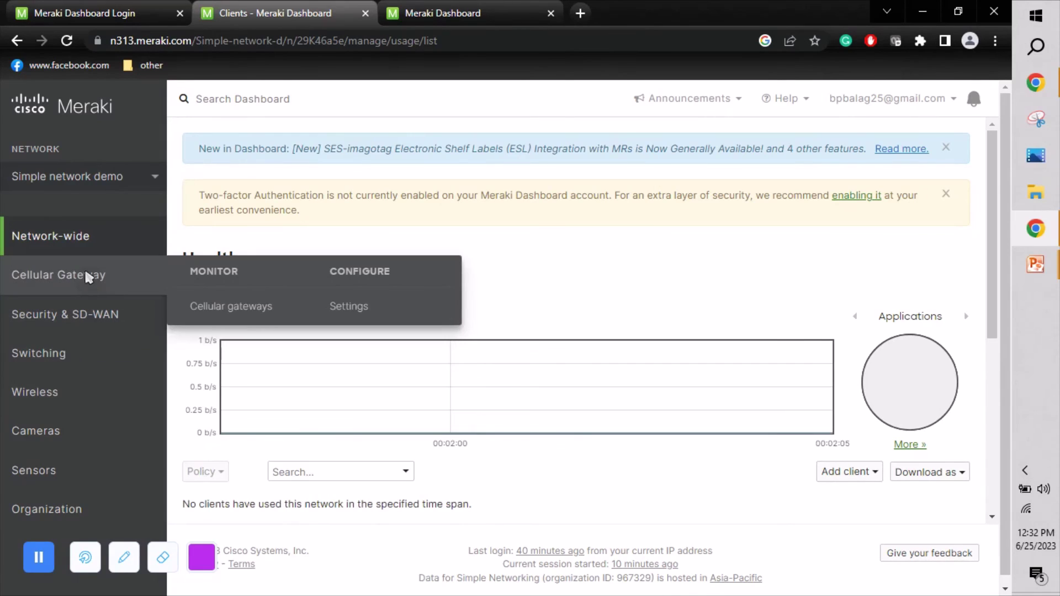
{"action": "mouse_move", "coordinate": [84, 313]}
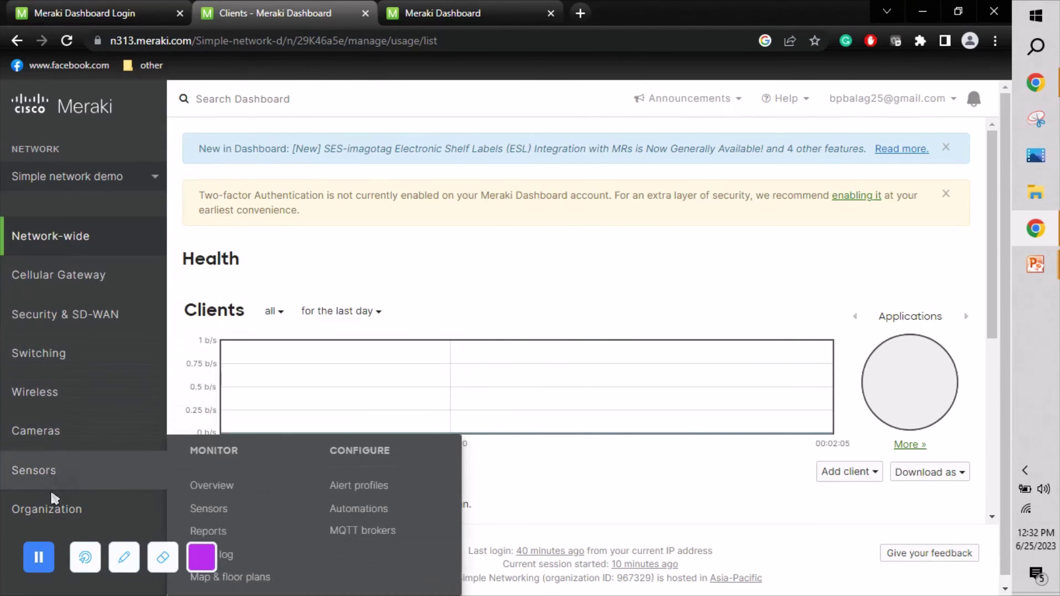
{"action": "mouse_move", "coordinate": [52, 508]}
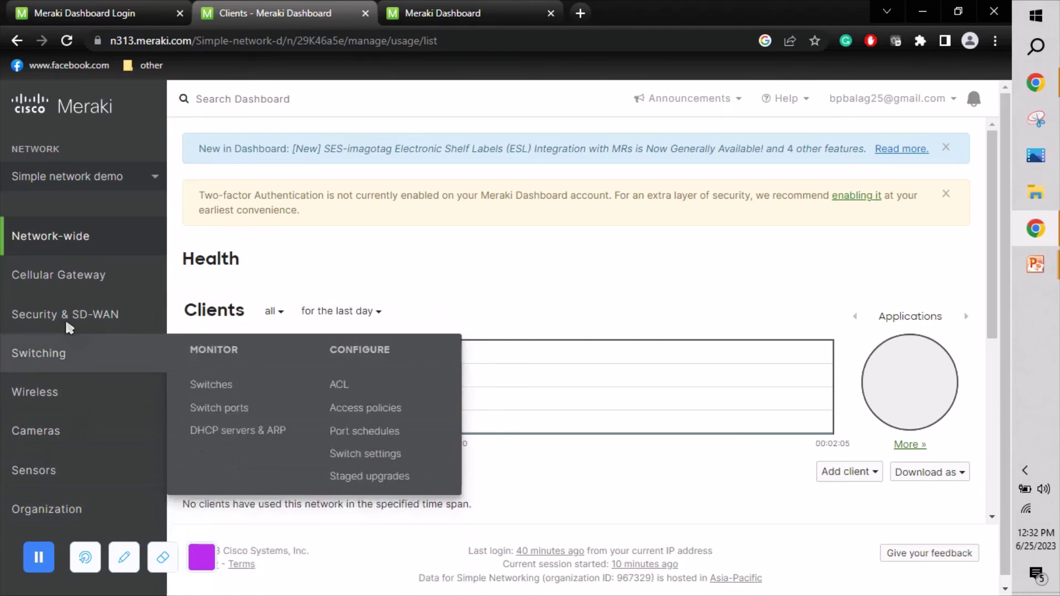
{"action": "mouse_move", "coordinate": [65, 270]}
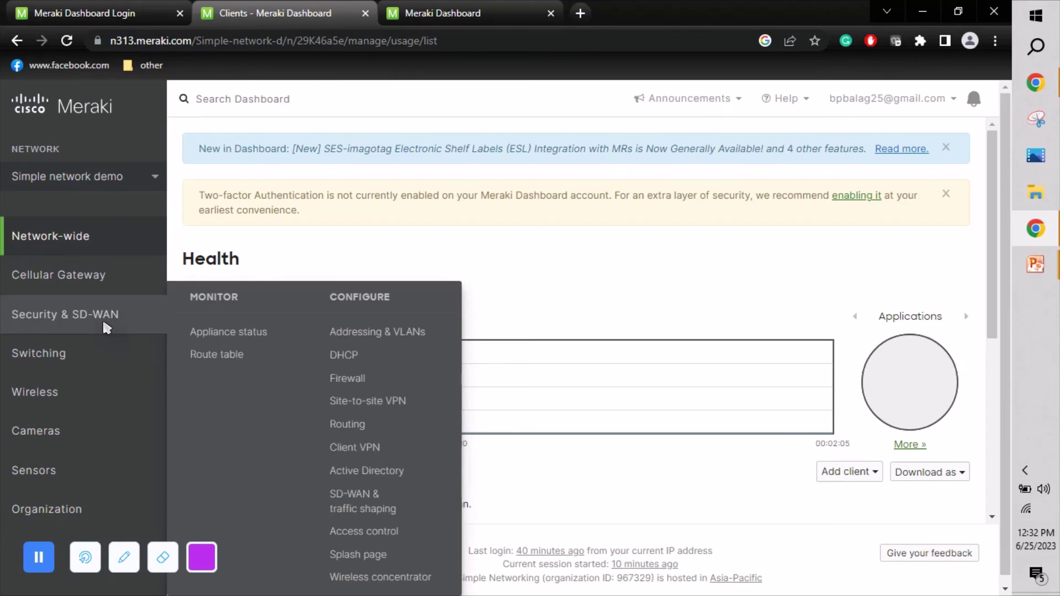
{"action": "mouse_move", "coordinate": [85, 389]}
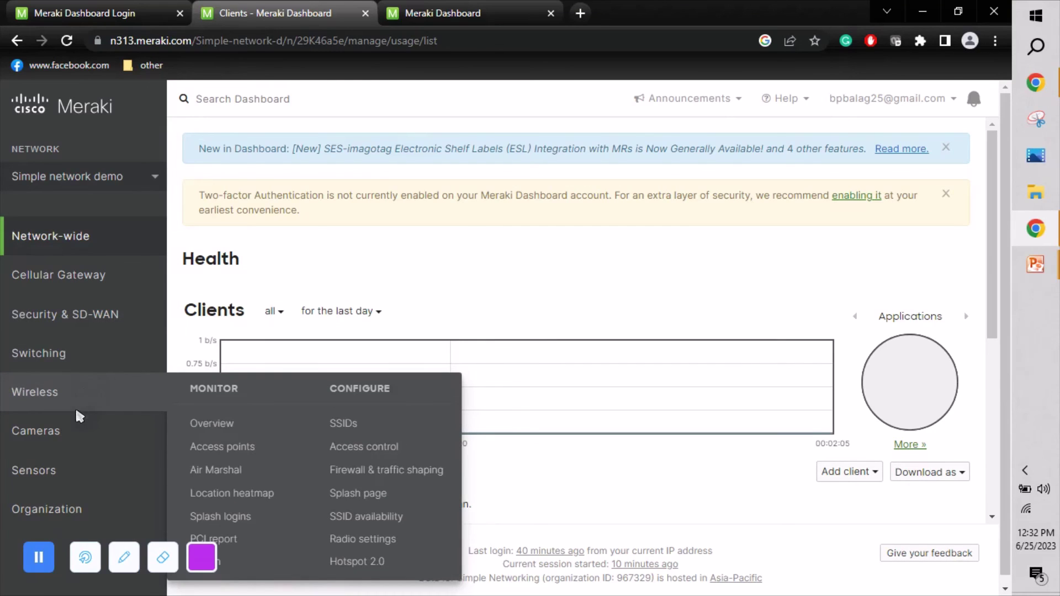